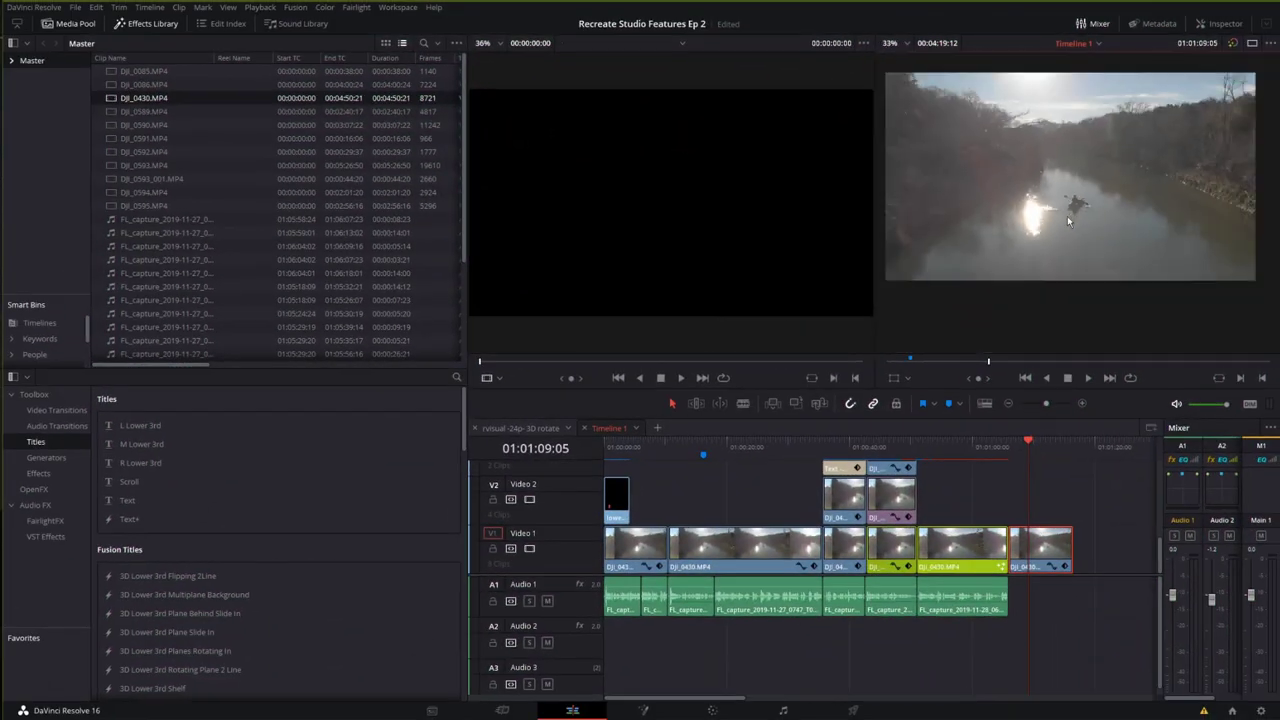
# Zoom the viewer in on the kayaker's grain, stop playback, and switch to the Fusion page
pyautogui.scroll(5, 1069, 215)
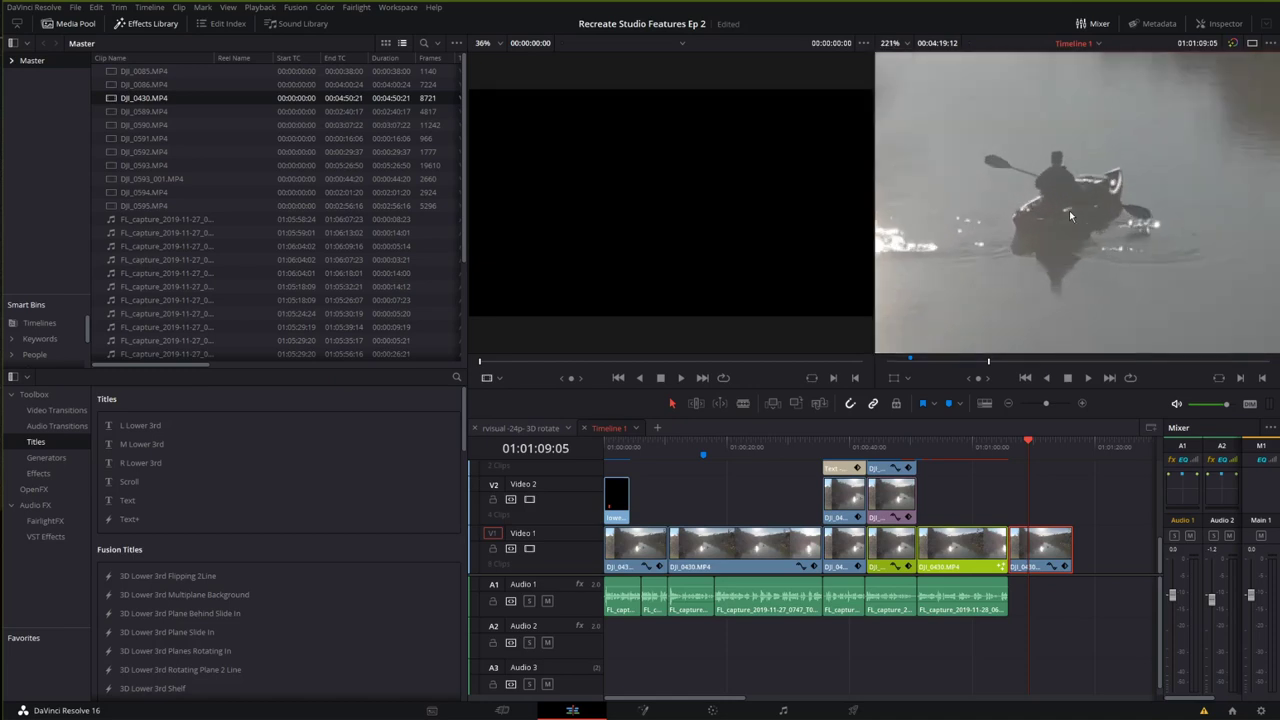
pyautogui.scroll(3, 1061, 210)
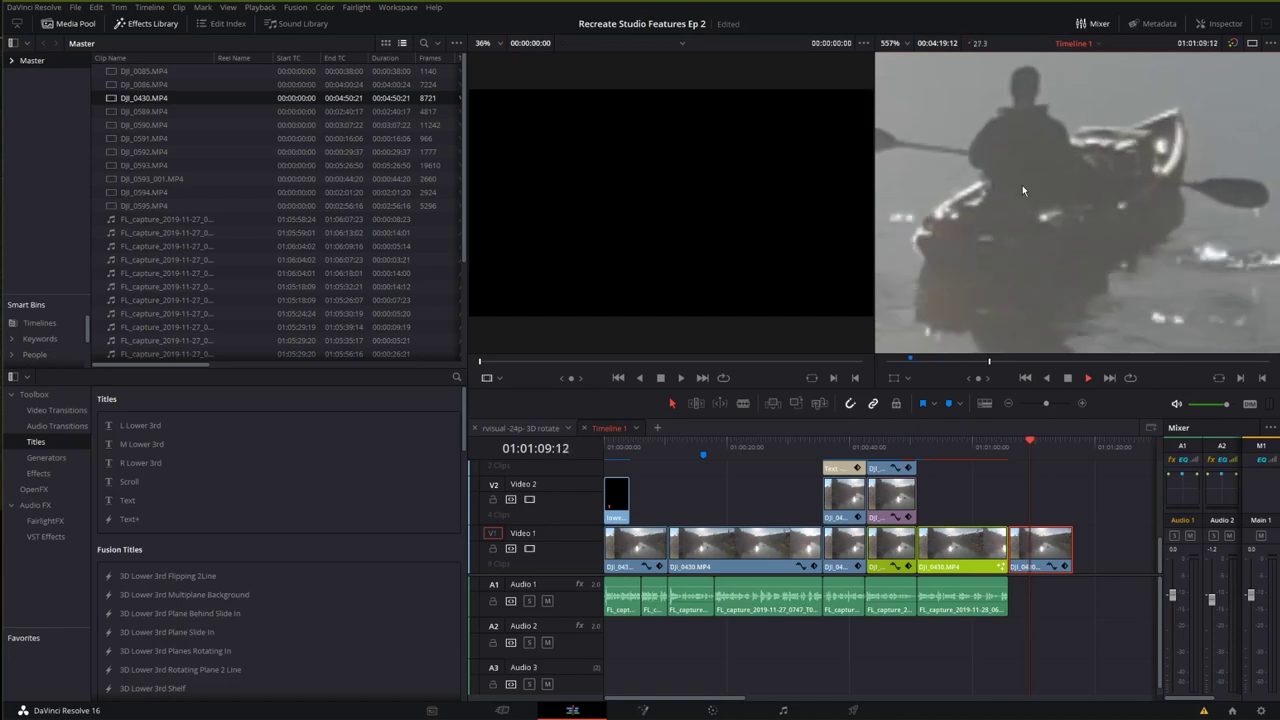
pyautogui.press('space')
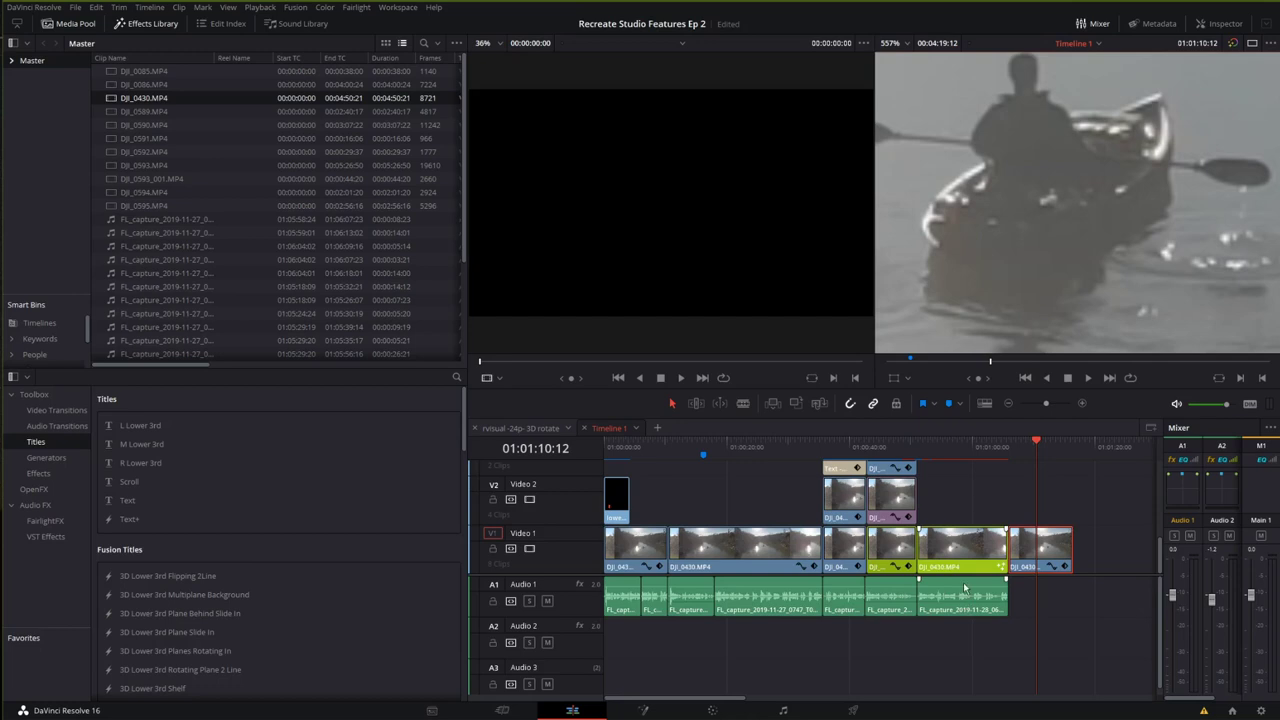
pyautogui.click(646, 711)
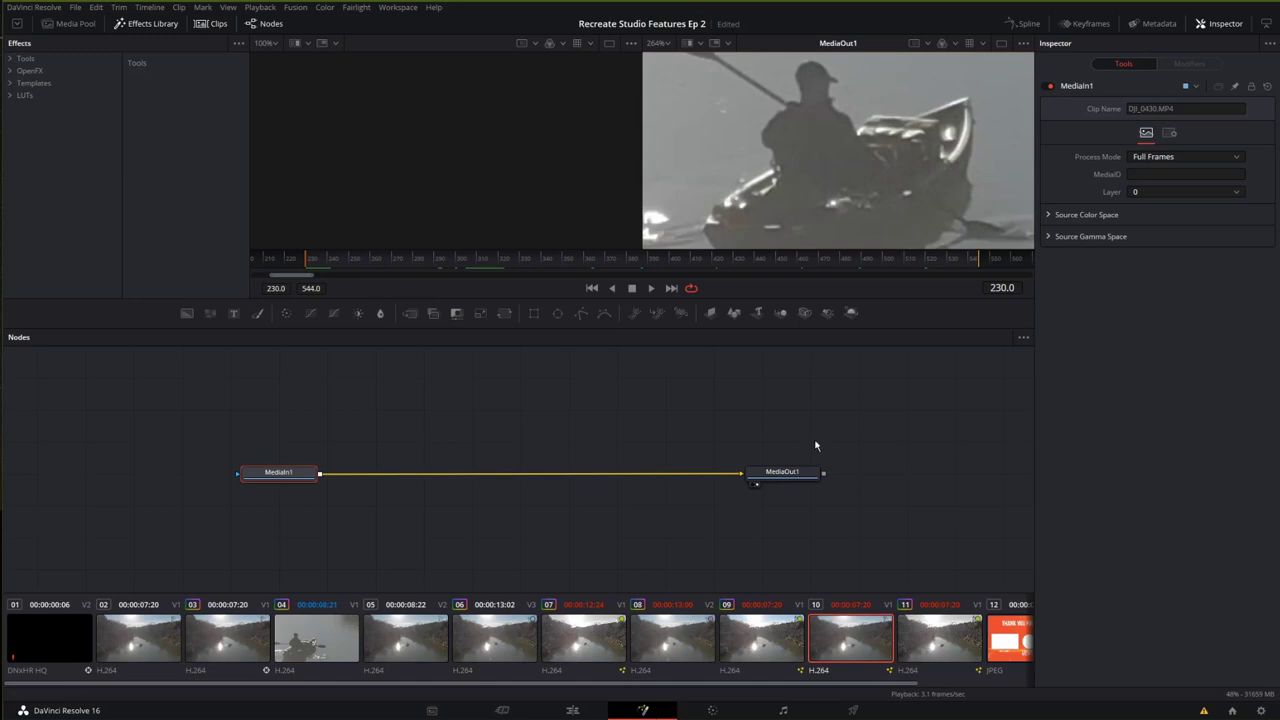
# Shift MediaIn1 further left in the node graph and search the tool list for 'remo'
pyautogui.moveTo(624, 431)
pyautogui.mouseDown()
pyautogui.moveTo(704, 425)
pyautogui.moveTo(635, 436)
pyautogui.mouseUp()
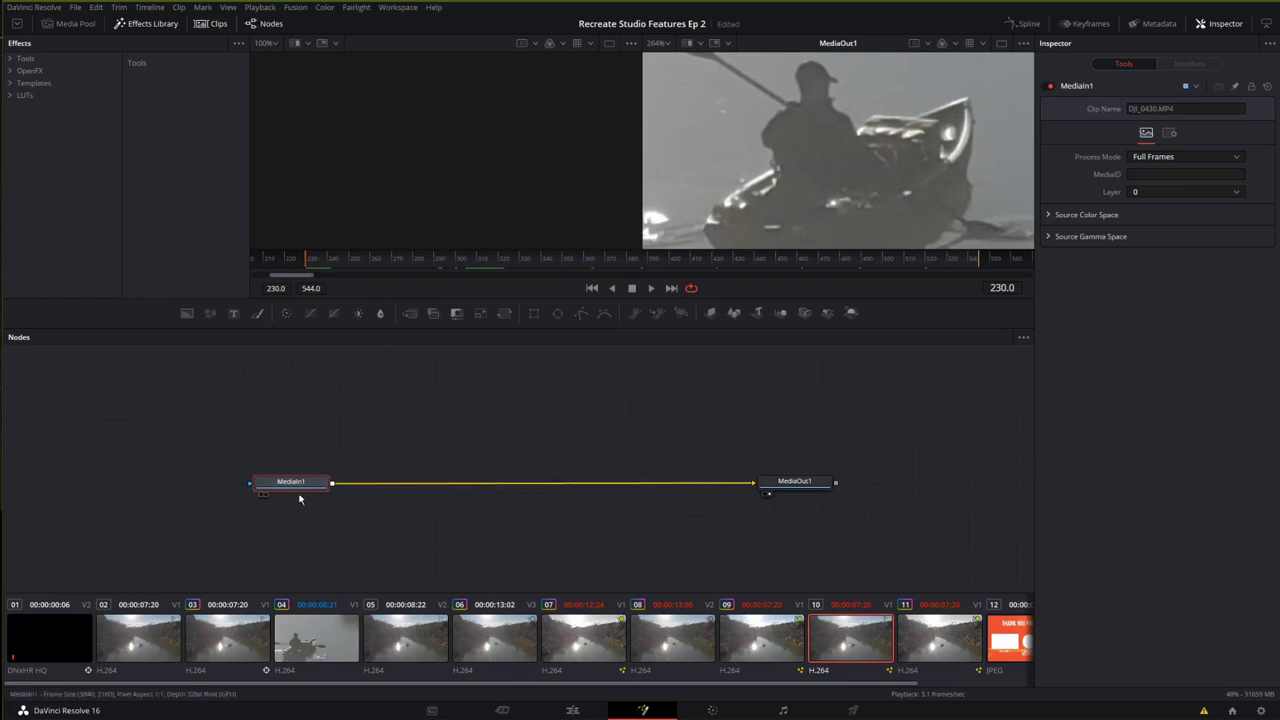
pyautogui.moveTo(298, 487); pyautogui.dragTo(235, 480)
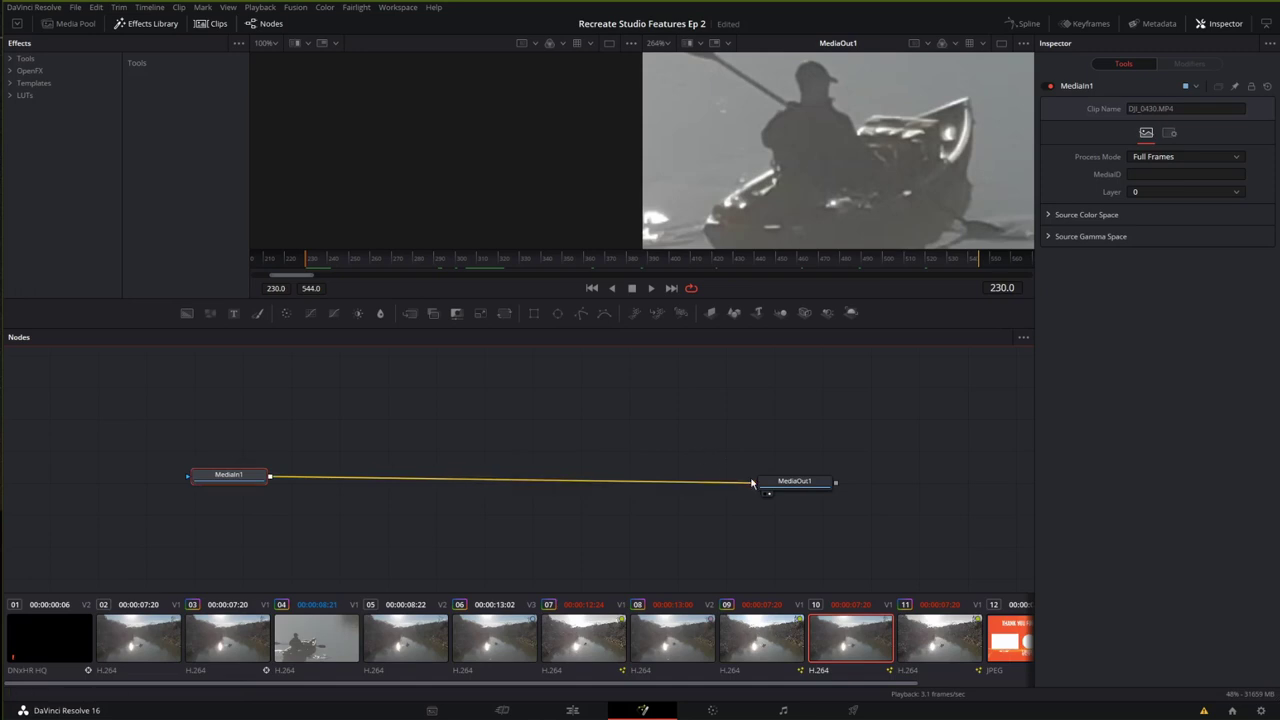
pyautogui.hotkey('shift', 'space')
pyautogui.write('remo')
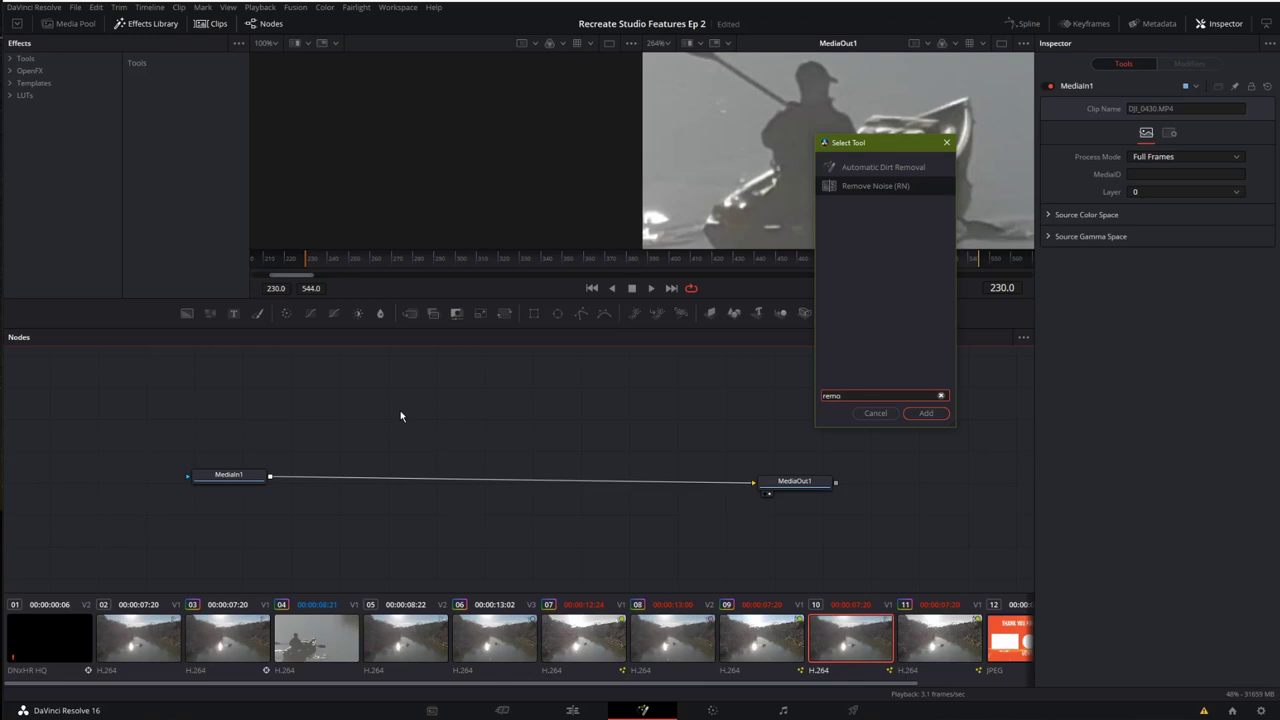
# Add Remove Noise, wire MediaIn1 into RemoveNoise1 ahead of MediaOut1, and play the clip
pyautogui.press('Return')
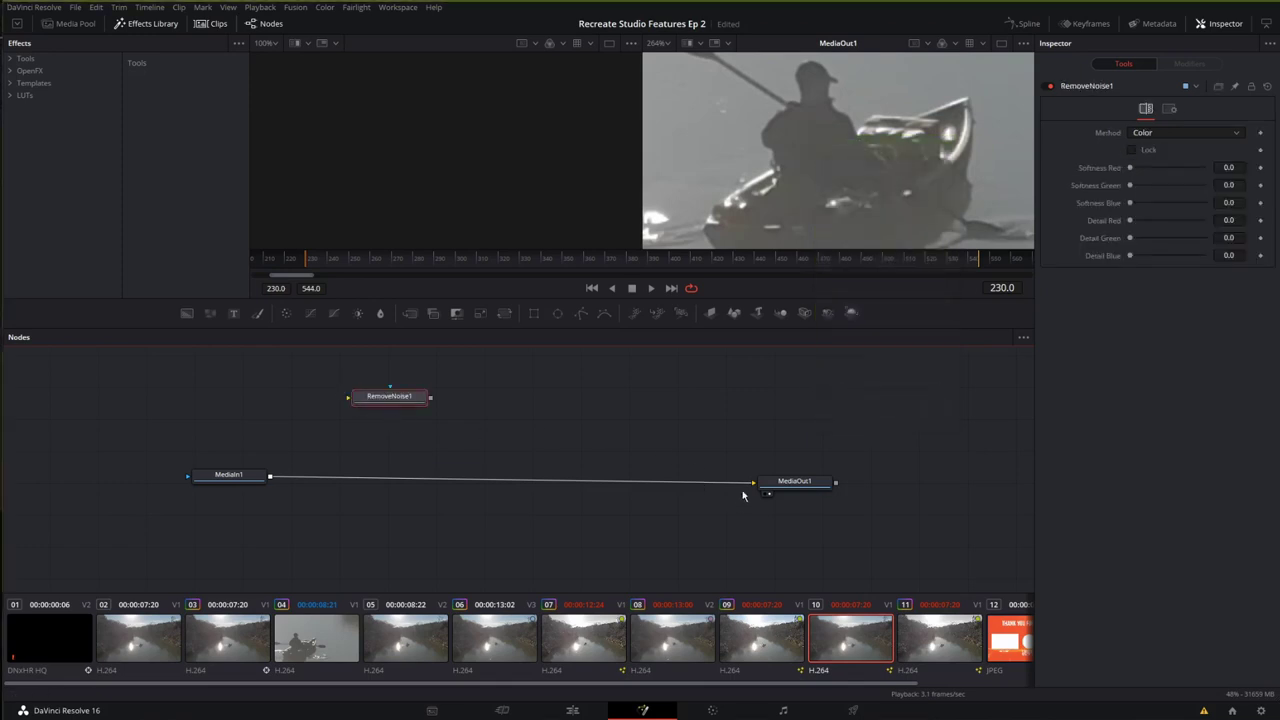
pyautogui.moveTo(754, 484); pyautogui.dragTo(816, 479)
pyautogui.click(234, 475)
pyautogui.click(395, 483)
pyautogui.press('space')
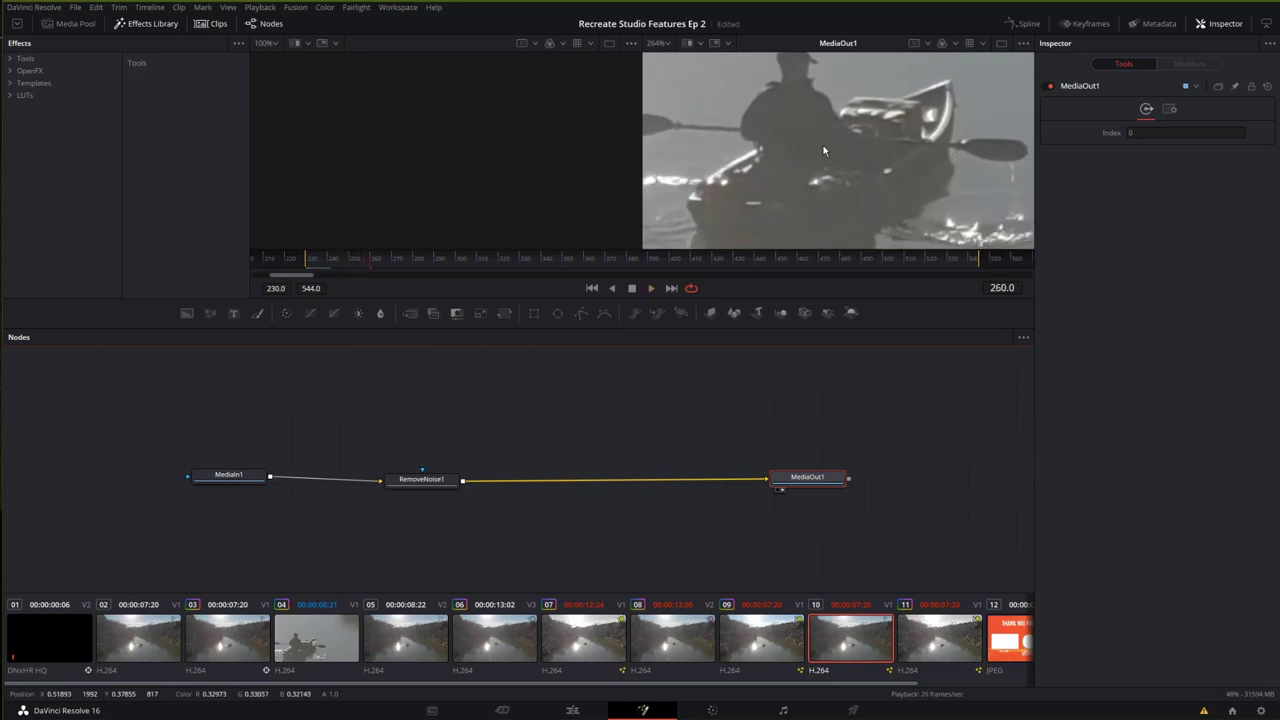
# Set RemoveNoise1 Softness Red to 0.00071, leaving Softness Green and Blue at 0
pyautogui.click(424, 480)
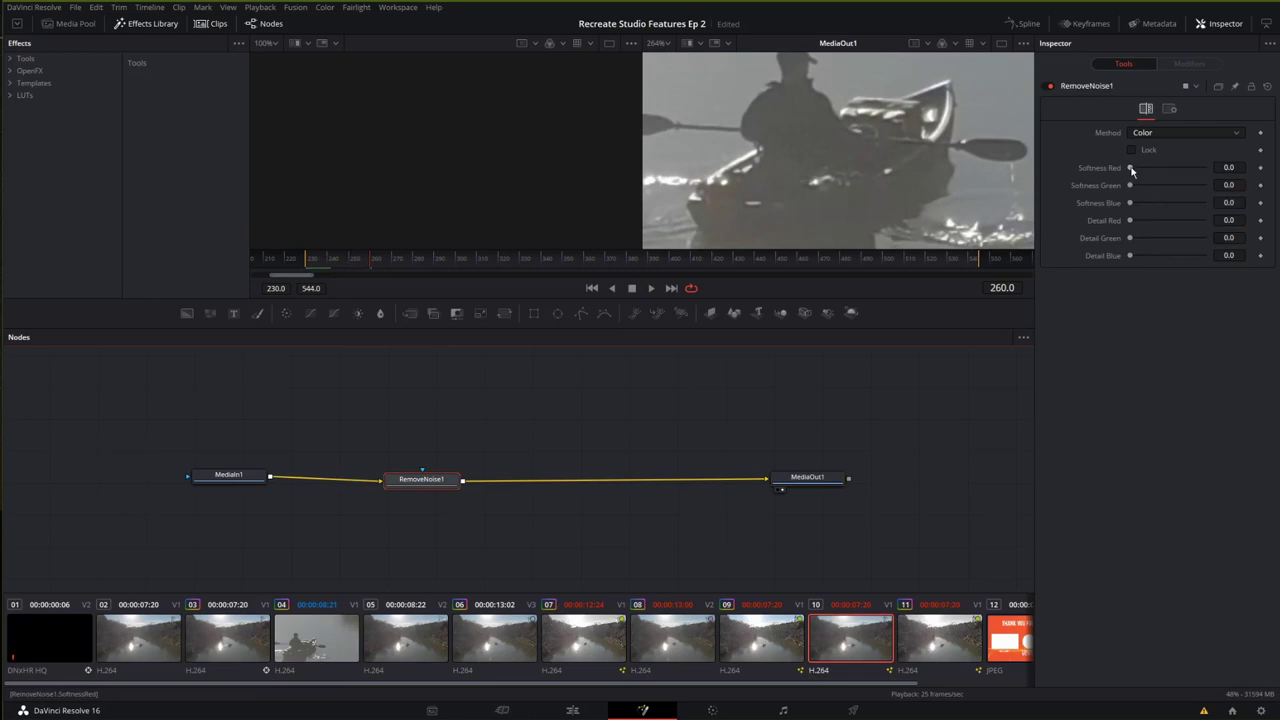
pyautogui.moveTo(1131, 168)
pyautogui.mouseDown()
pyautogui.moveTo(1205, 181)
pyautogui.moveTo(1110, 188)
pyautogui.moveTo(1180, 190)
pyautogui.moveTo(1072, 176)
pyautogui.moveTo(1133, 169)
pyautogui.mouseUp()
pyautogui.rightClick(1133, 169)
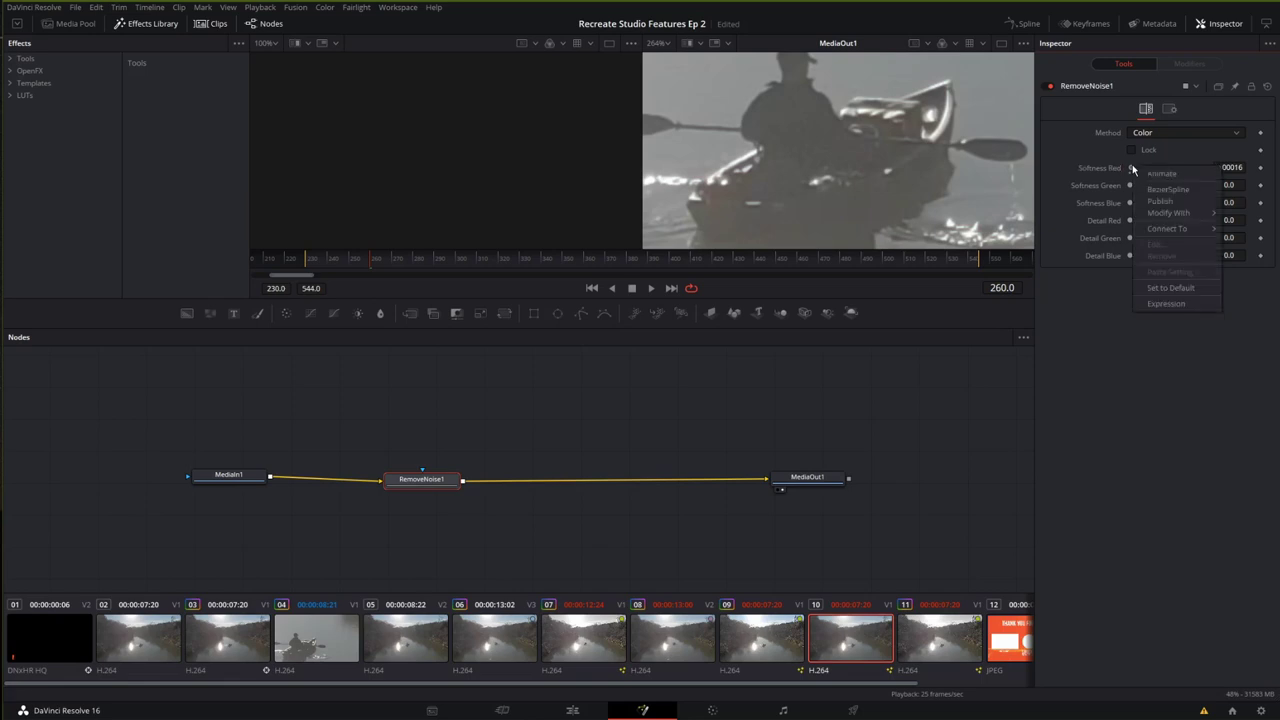
pyautogui.click(1107, 164)
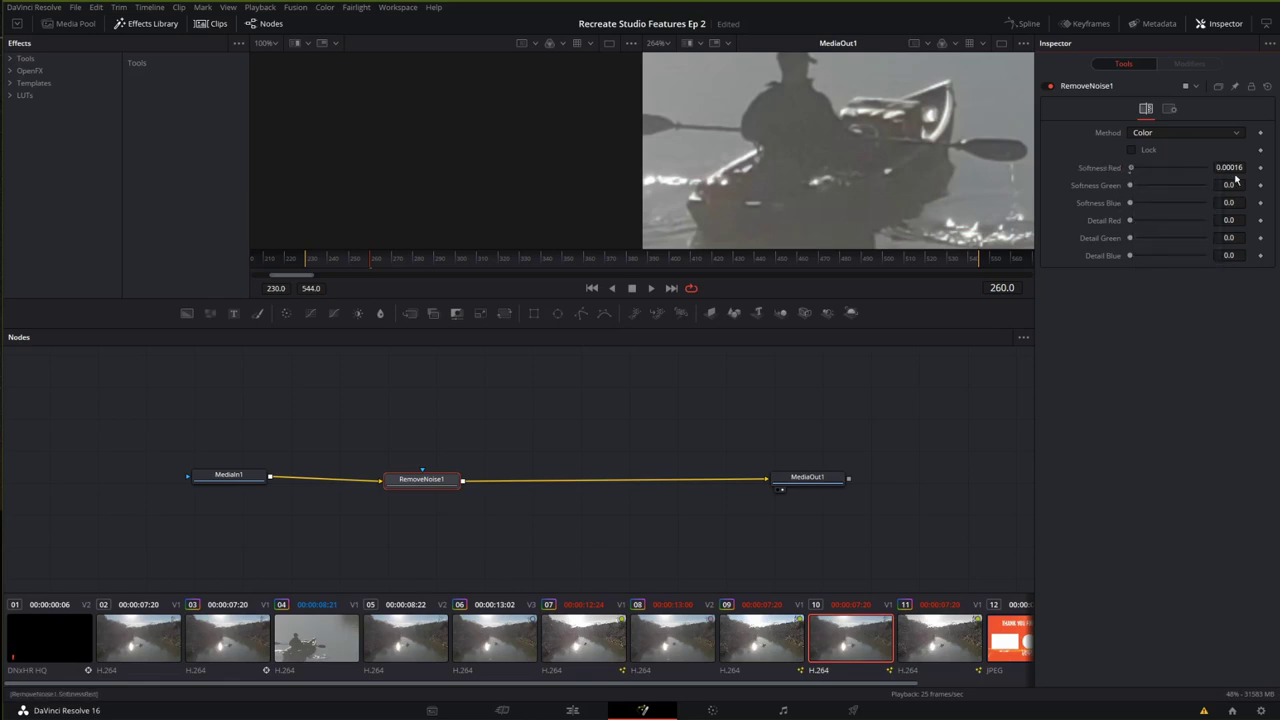
pyautogui.moveTo(1132, 168); pyautogui.dragTo(1138, 170)
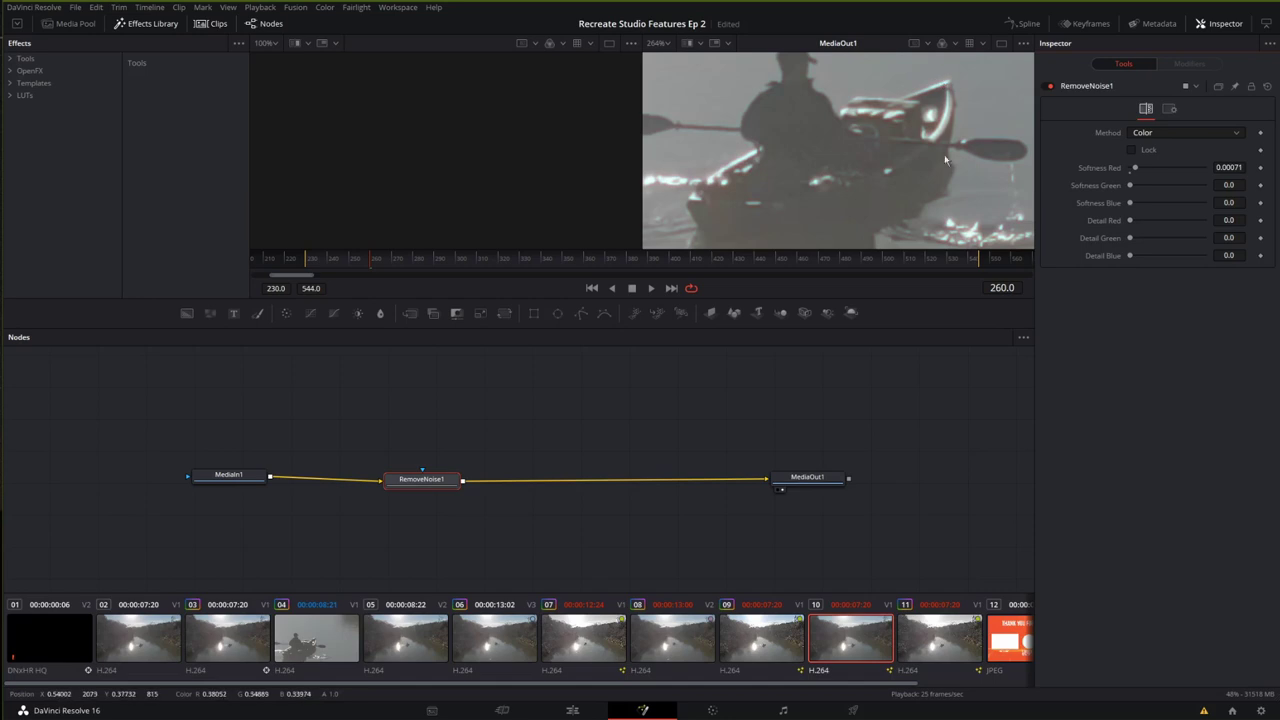
pyautogui.click(1133, 186)
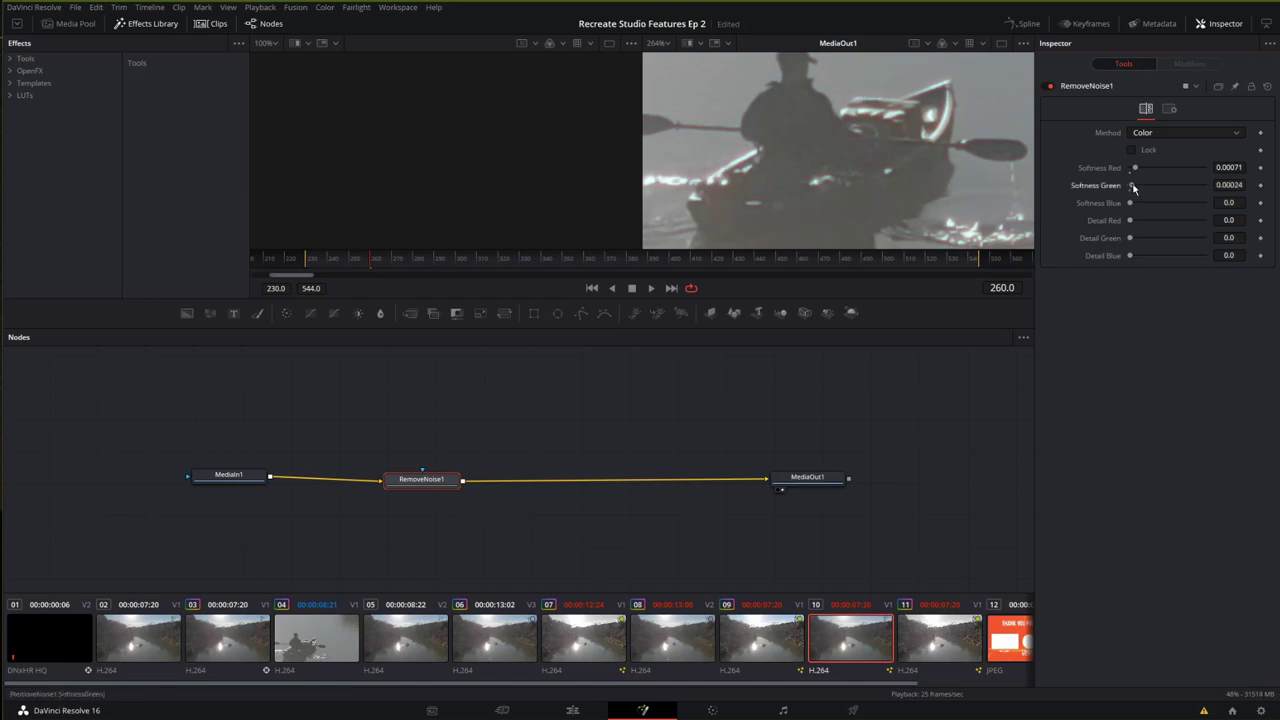
pyautogui.click(1133, 204)
pyautogui.moveTo(1134, 205); pyautogui.dragTo(1103, 206)
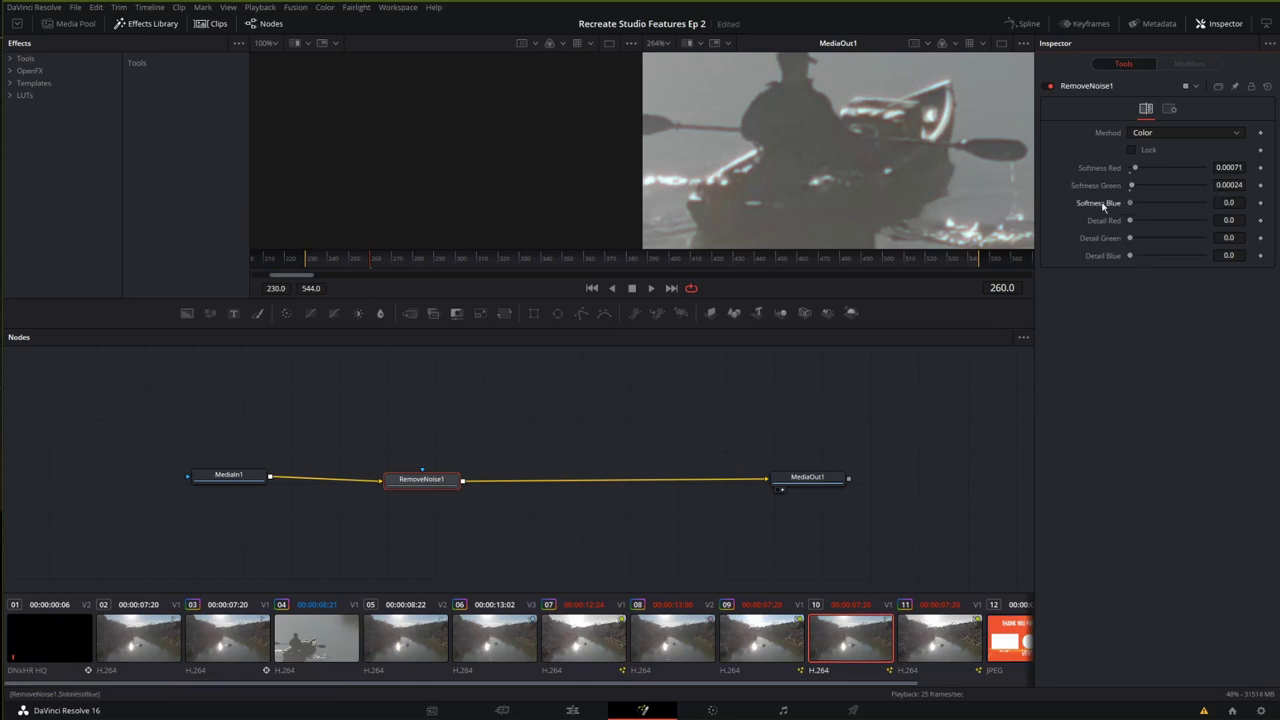
# Try Lock with one shared softness, then unlock so red stays at 0.00071
pyautogui.click(1138, 150)
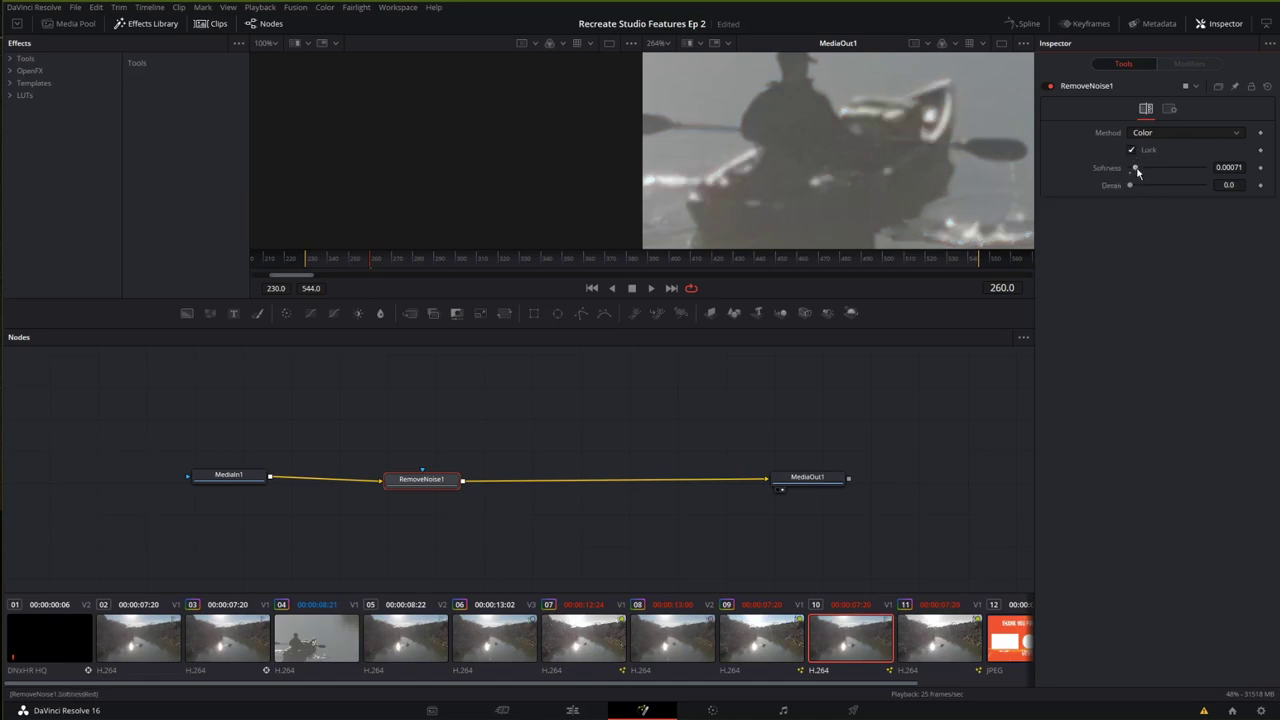
pyautogui.moveTo(1134, 172); pyautogui.dragTo(1132, 171)
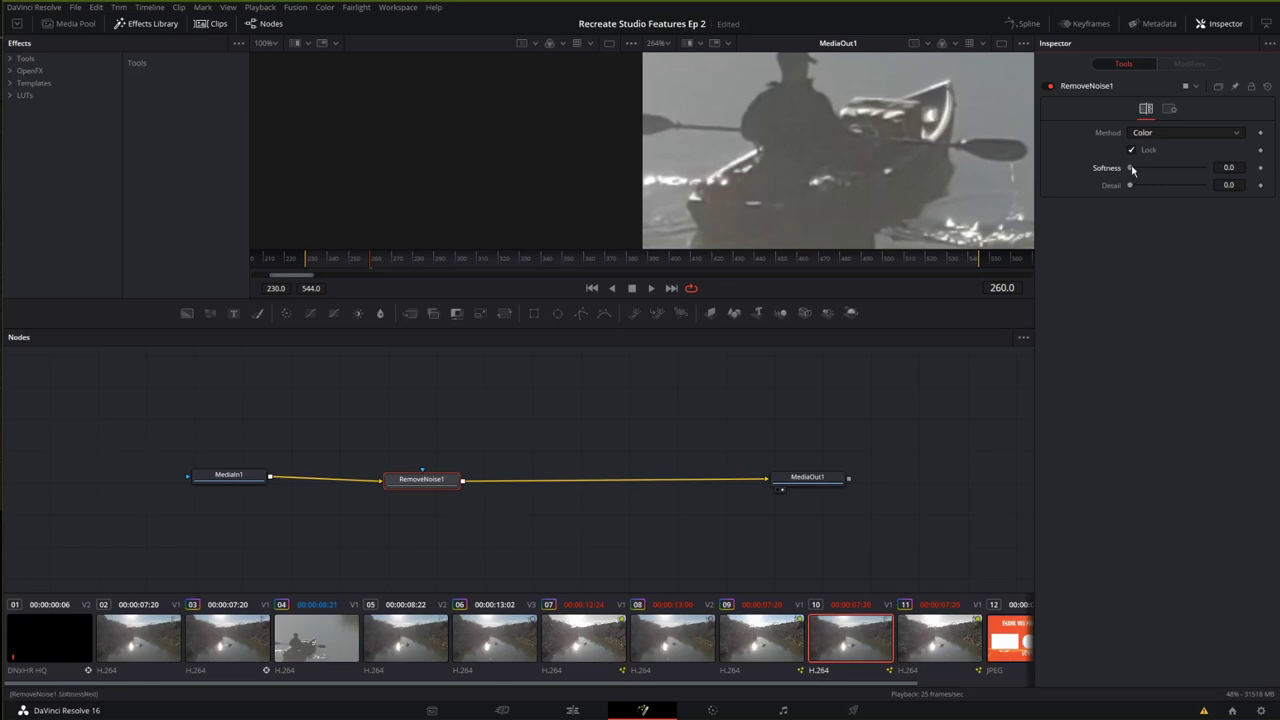
pyautogui.moveTo(1131, 170); pyautogui.dragTo(1133, 170)
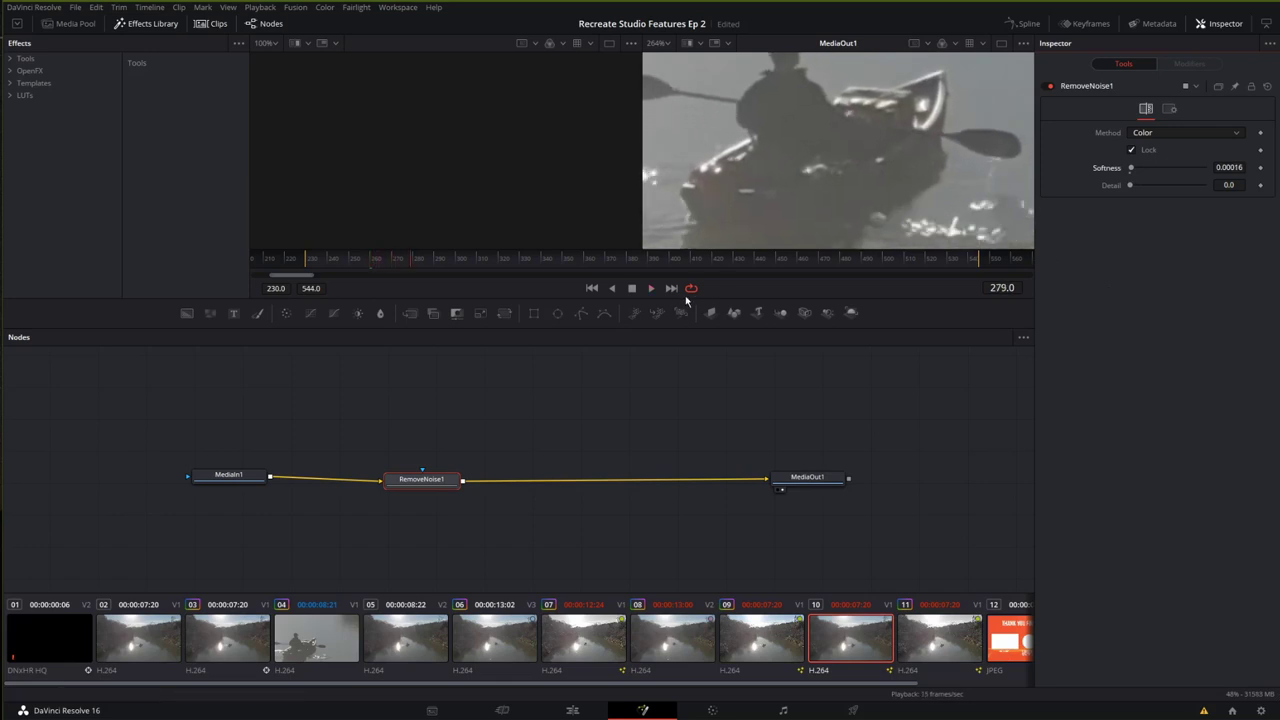
pyautogui.click(1132, 150)
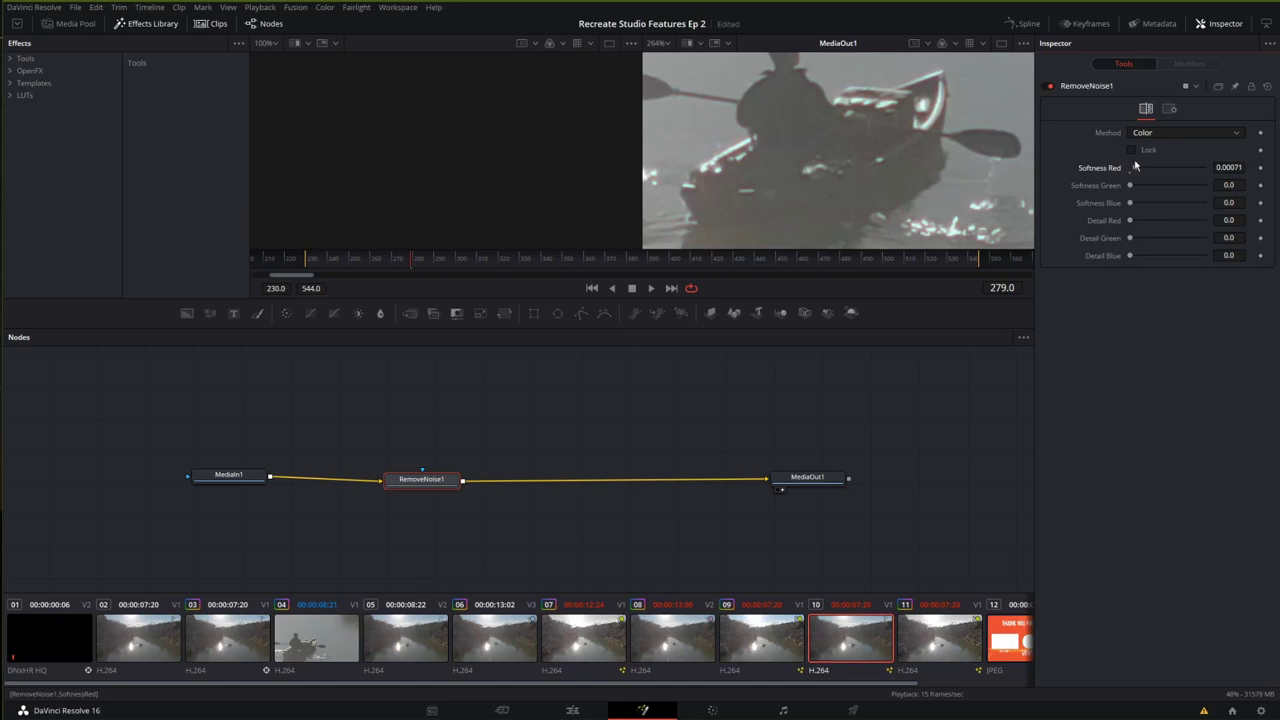
# Switch RemoveNoise1 Method to Chroma and set Softness Luma to 0.00024
pyautogui.click(1143, 133)
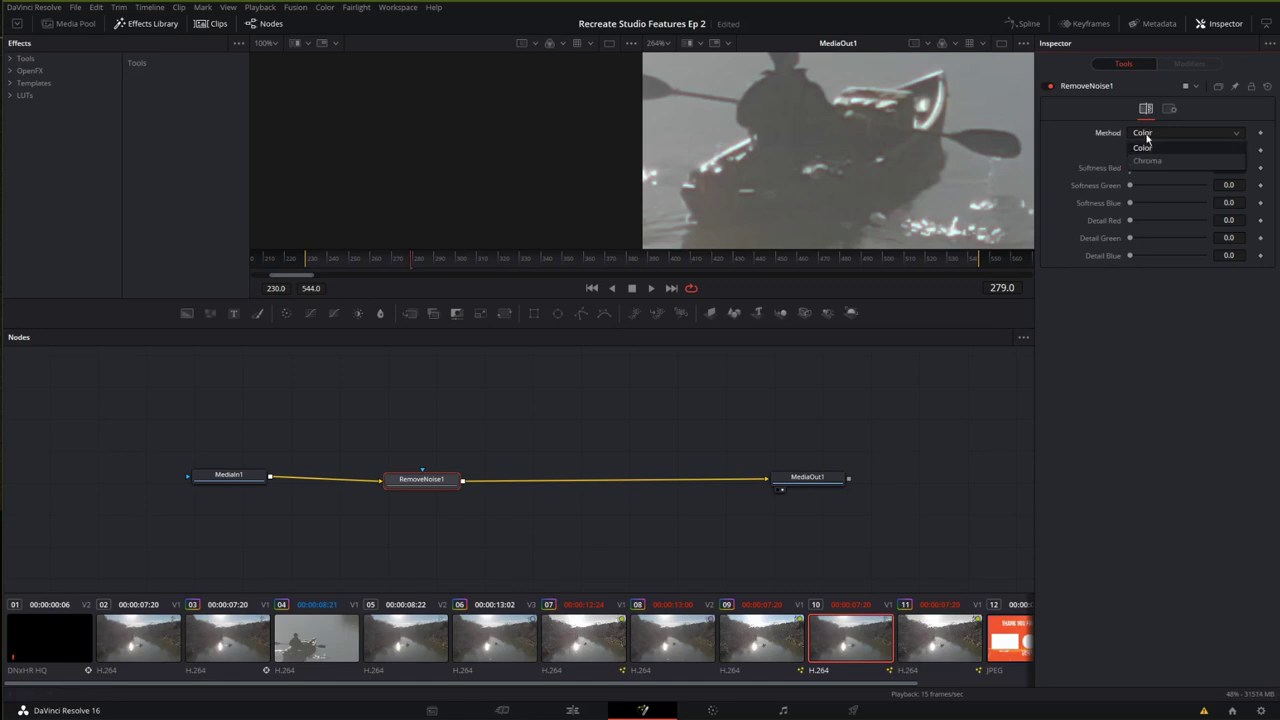
pyautogui.click(1150, 151)
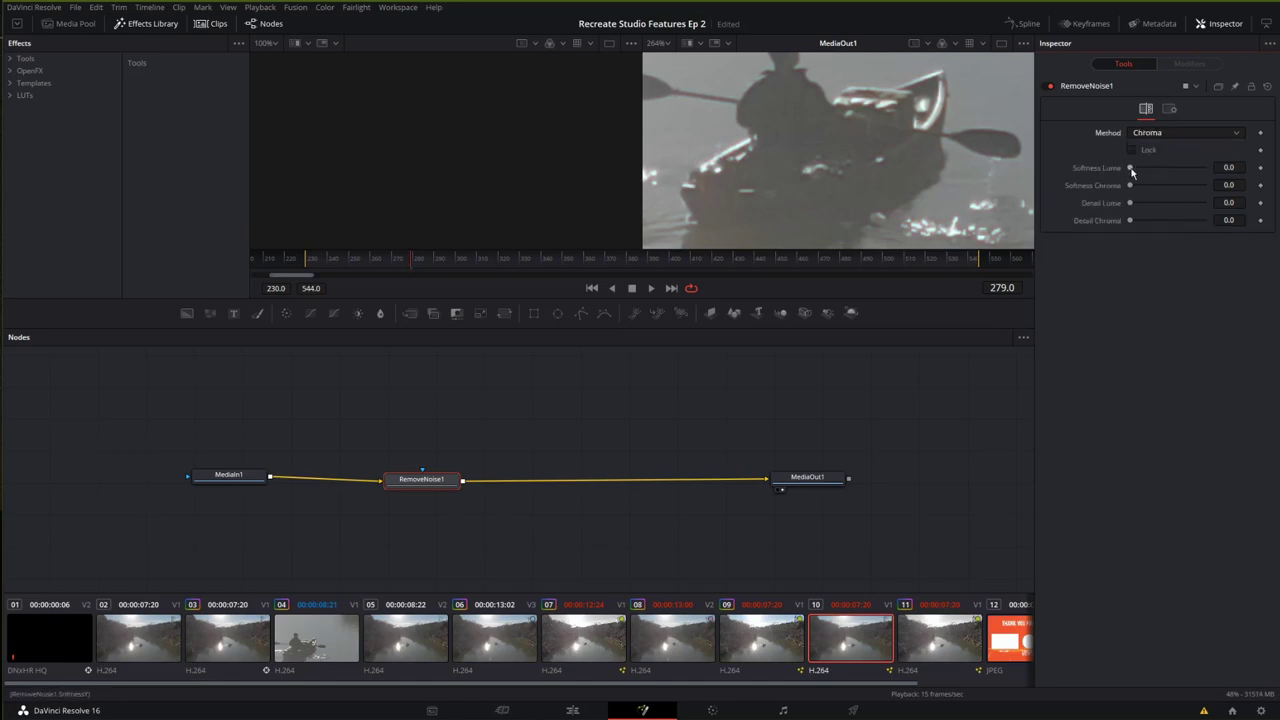
pyautogui.moveTo(1132, 171); pyautogui.dragTo(1133, 171)
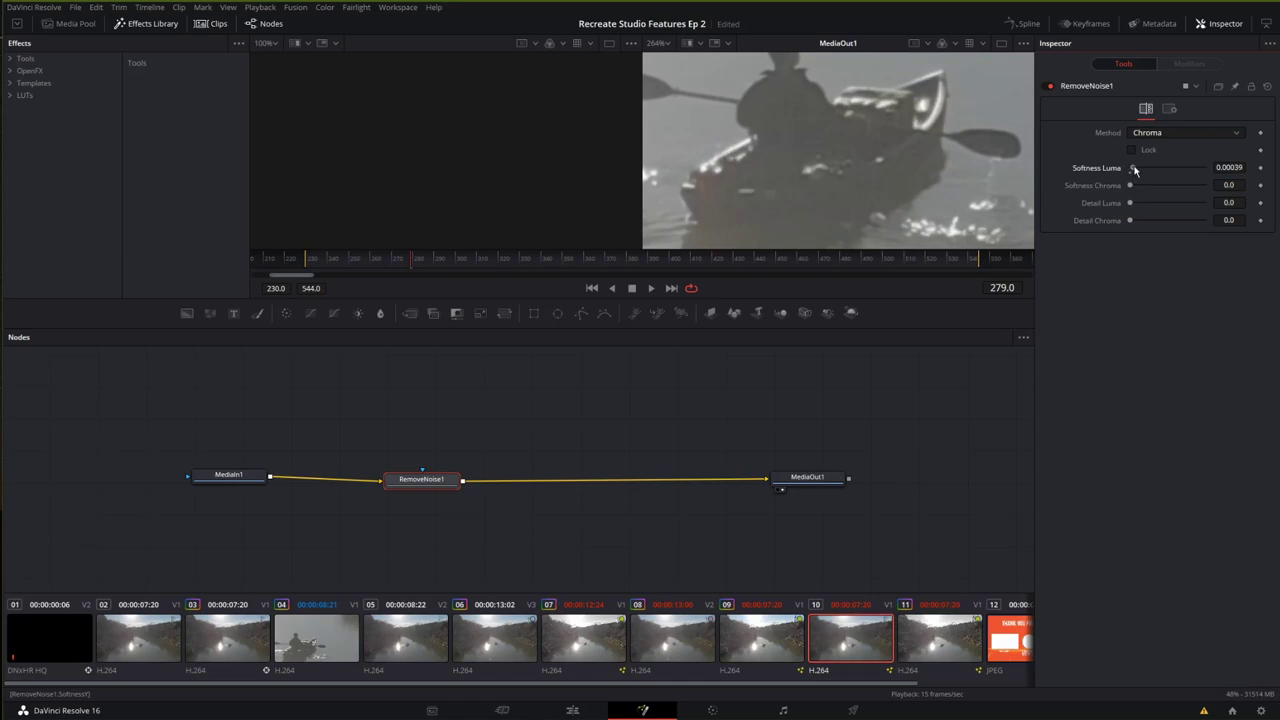
pyautogui.moveTo(1132, 170); pyautogui.dragTo(1204, 185)
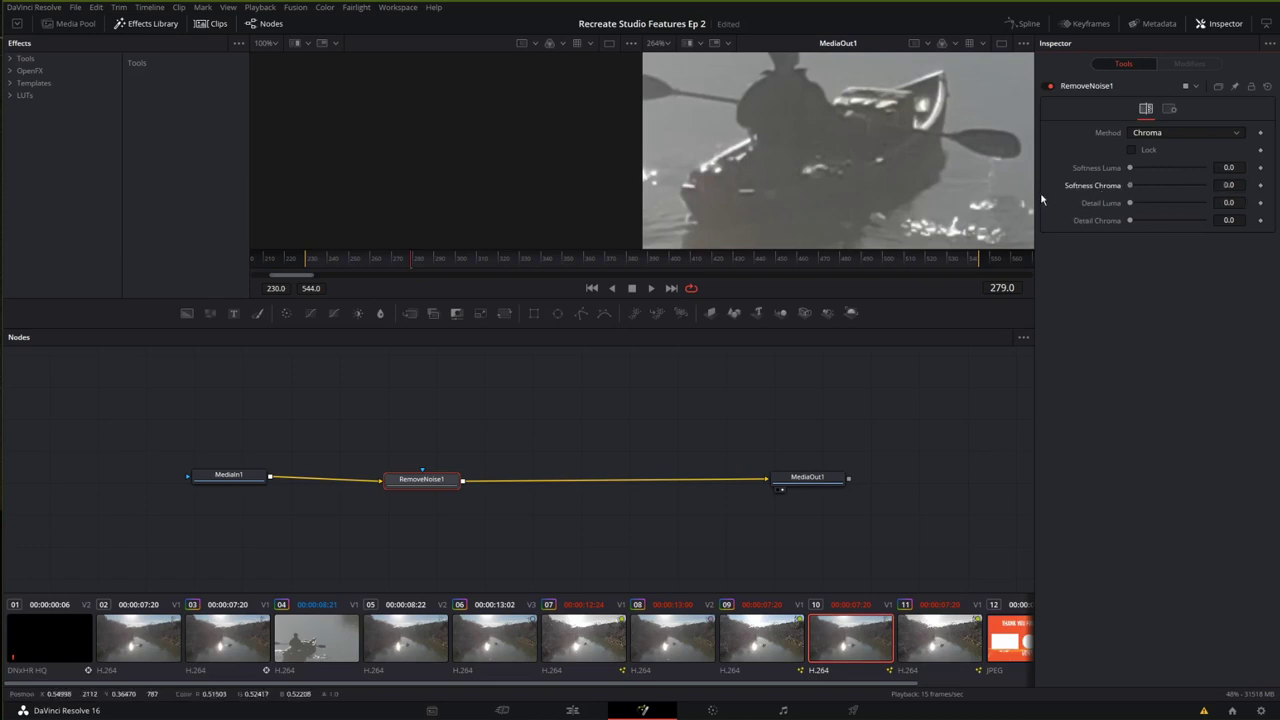
pyautogui.moveTo(1129, 168); pyautogui.dragTo(1131, 170)
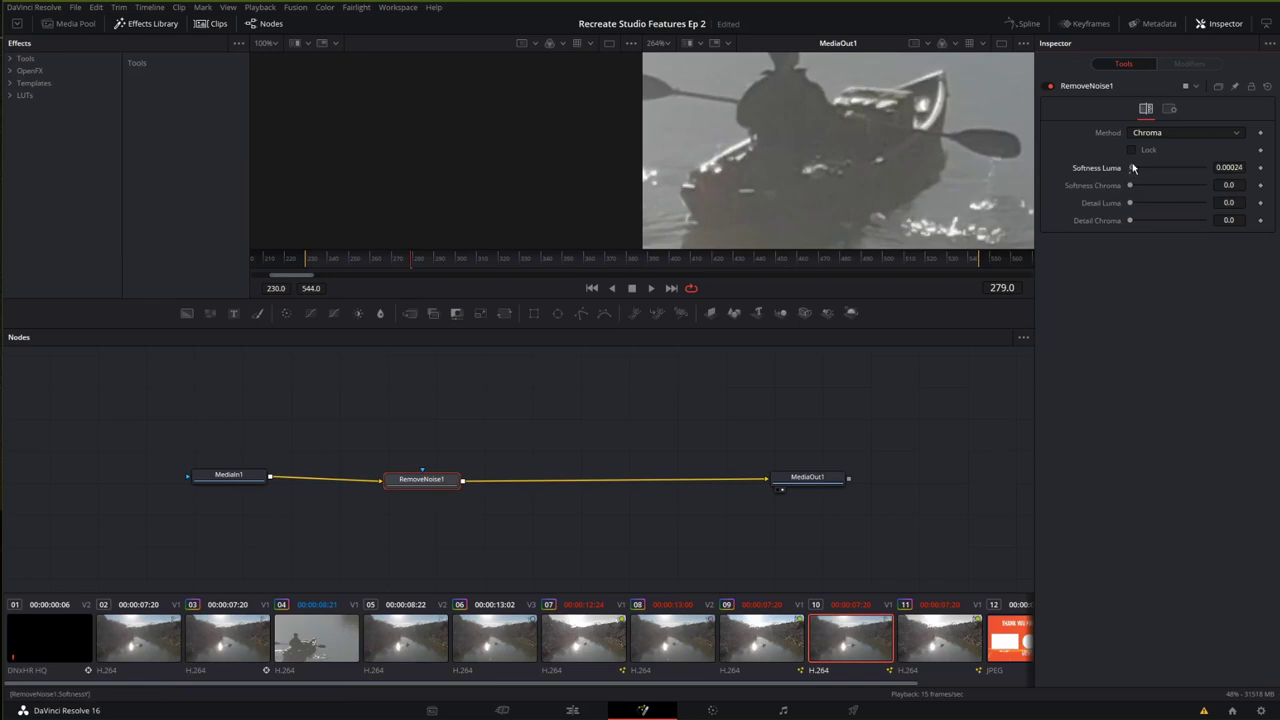
pyautogui.moveTo(1133, 168); pyautogui.dragTo(1133, 169)
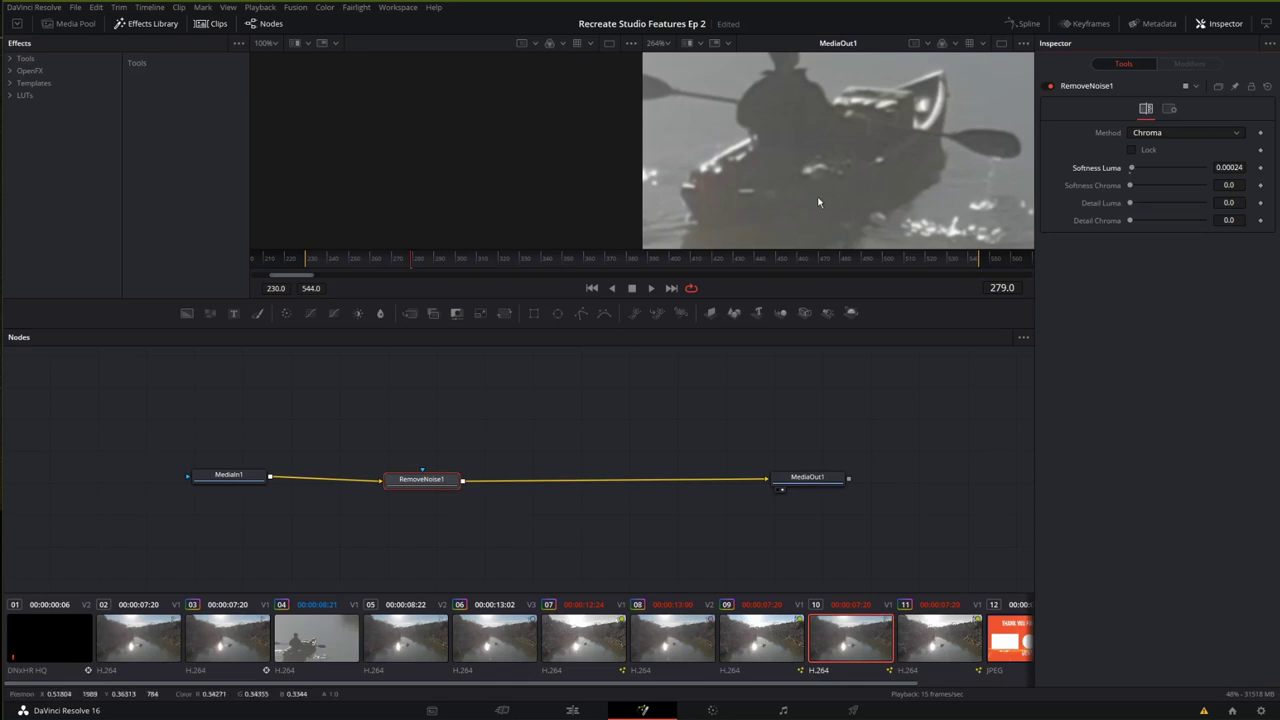
pyautogui.moveTo(411, 474); pyautogui.dragTo(394, 470)
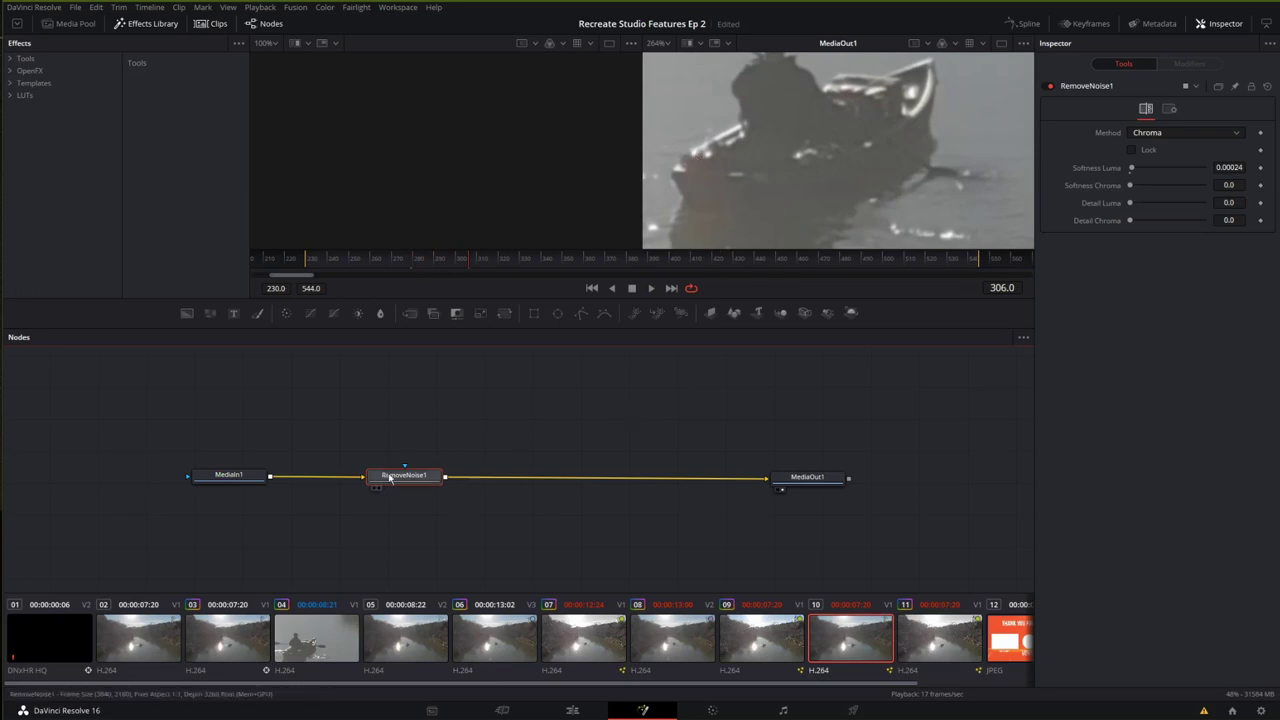
# Search the tool list for 'aut' and pick Auto Gain
pyautogui.moveTo(390, 478)
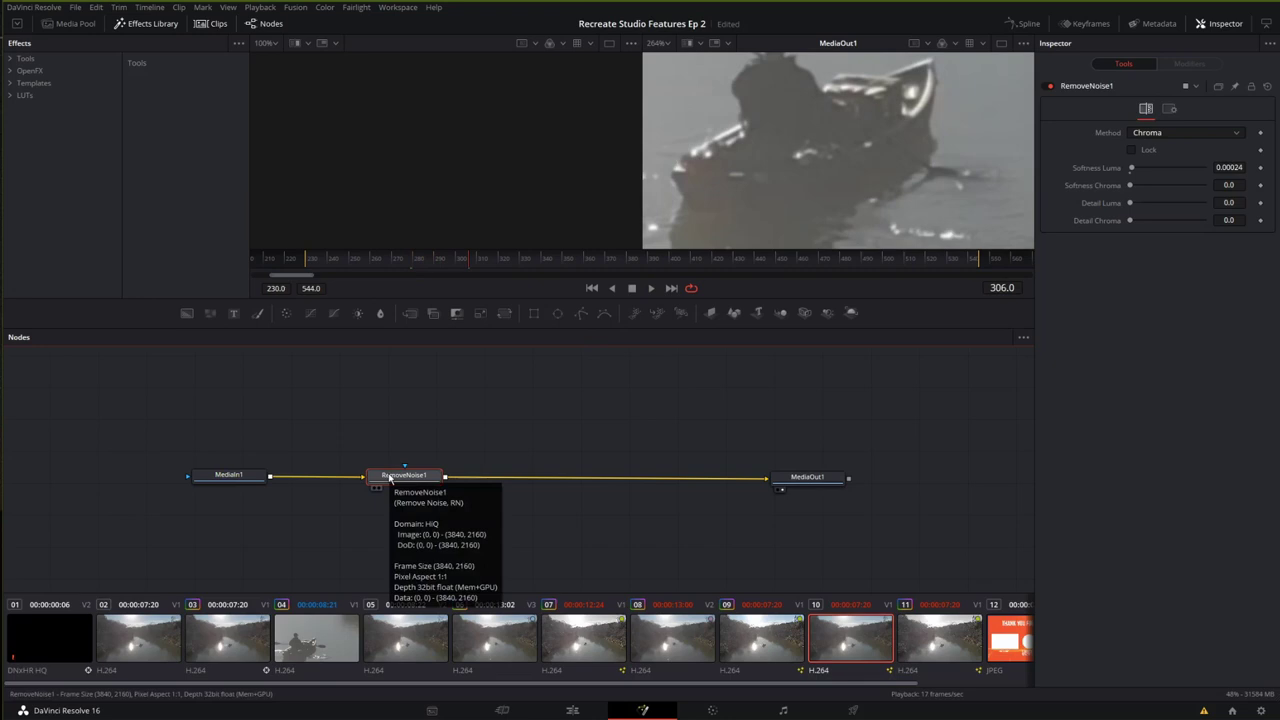
pyautogui.hotkey('shift', 'space')
pyautogui.write('remo')
pyautogui.press('BackSpace')
pyautogui.press('BackSpace')
pyautogui.press('BackSpace')
pyautogui.press('BackSpace')
pyautogui.write('a')
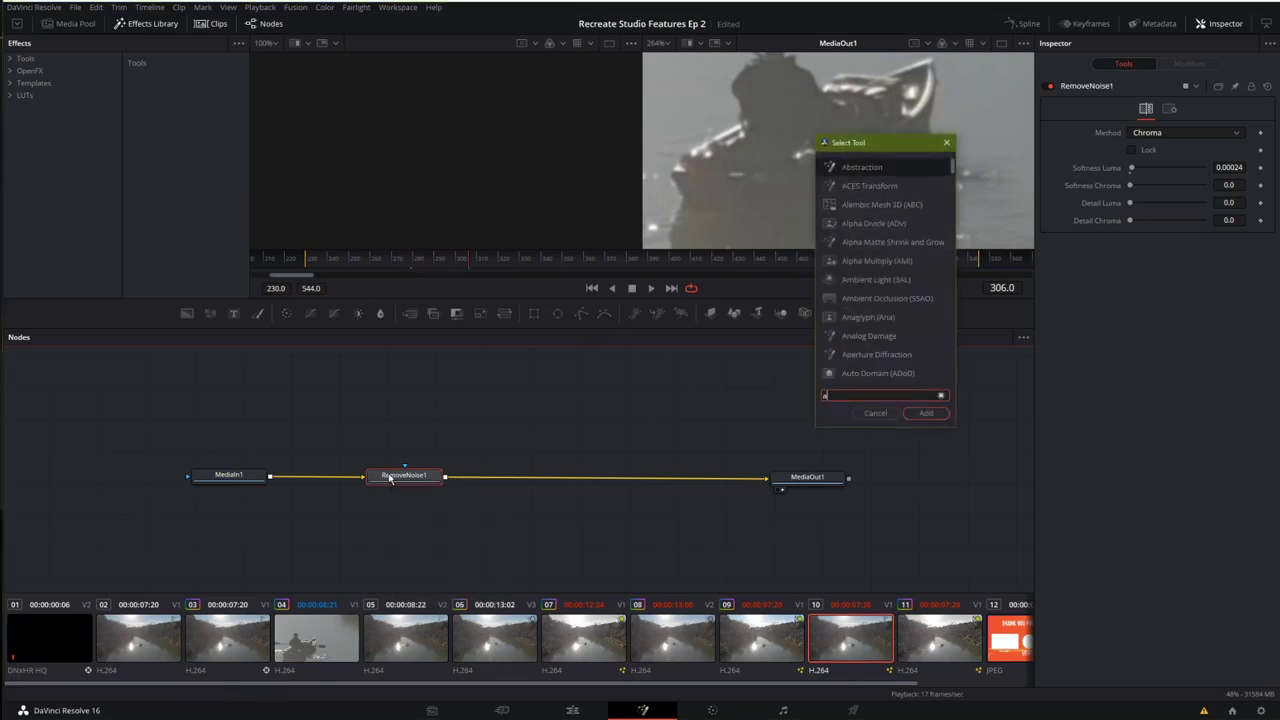
pyautogui.write('ut')
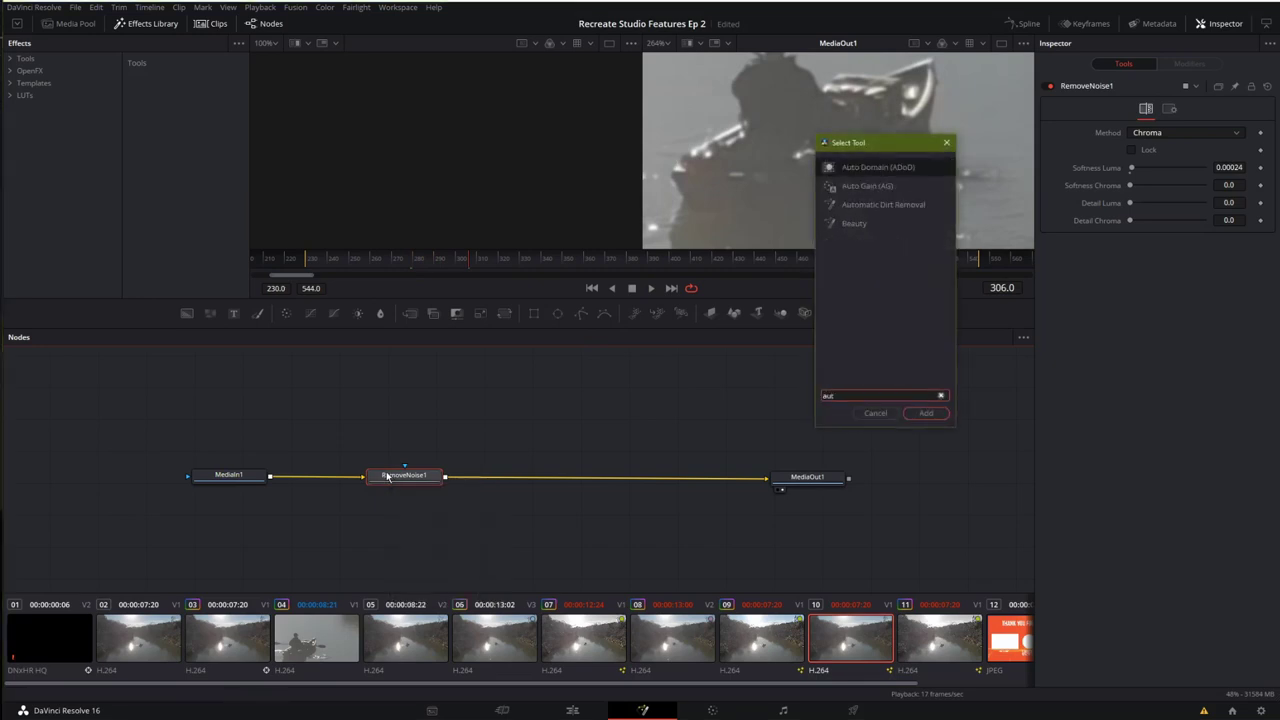
pyautogui.click(850, 188)
# Insert AutoGain1 between RemoveNoise1 and MediaOut1 and lower its High to 0.989
pyautogui.click(922, 413)
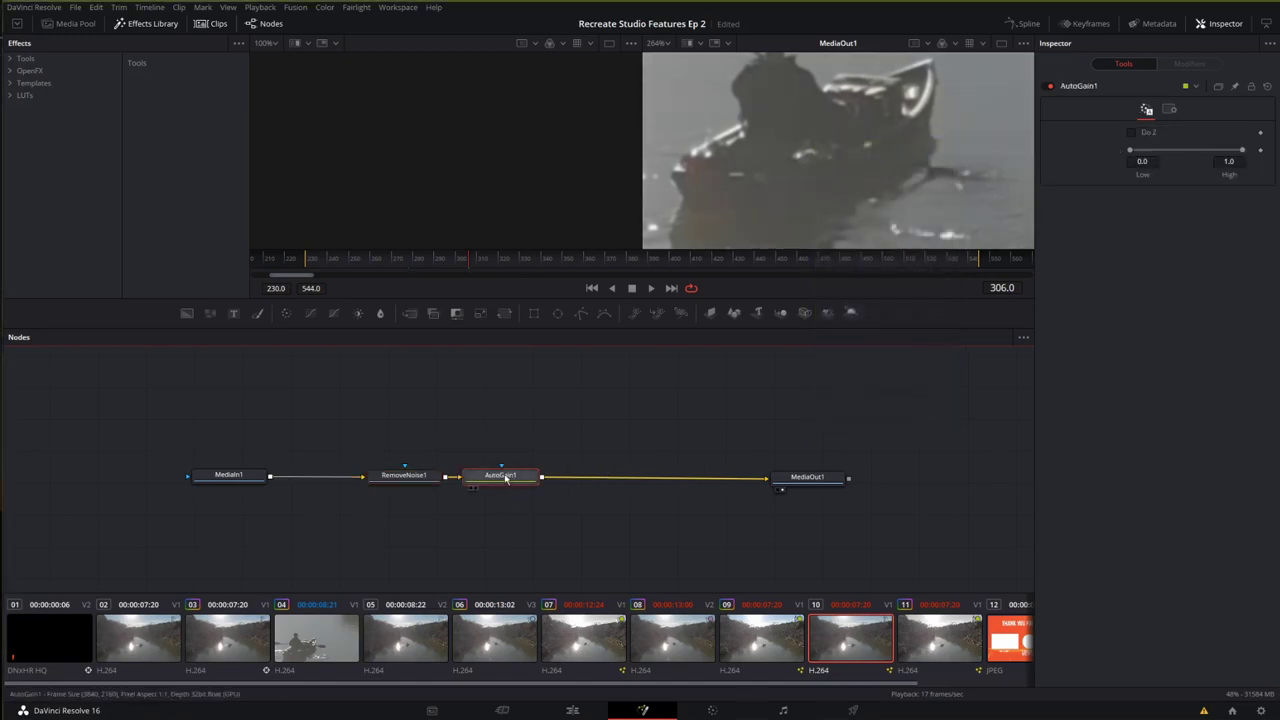
pyautogui.moveTo(505, 478); pyautogui.dragTo(575, 479)
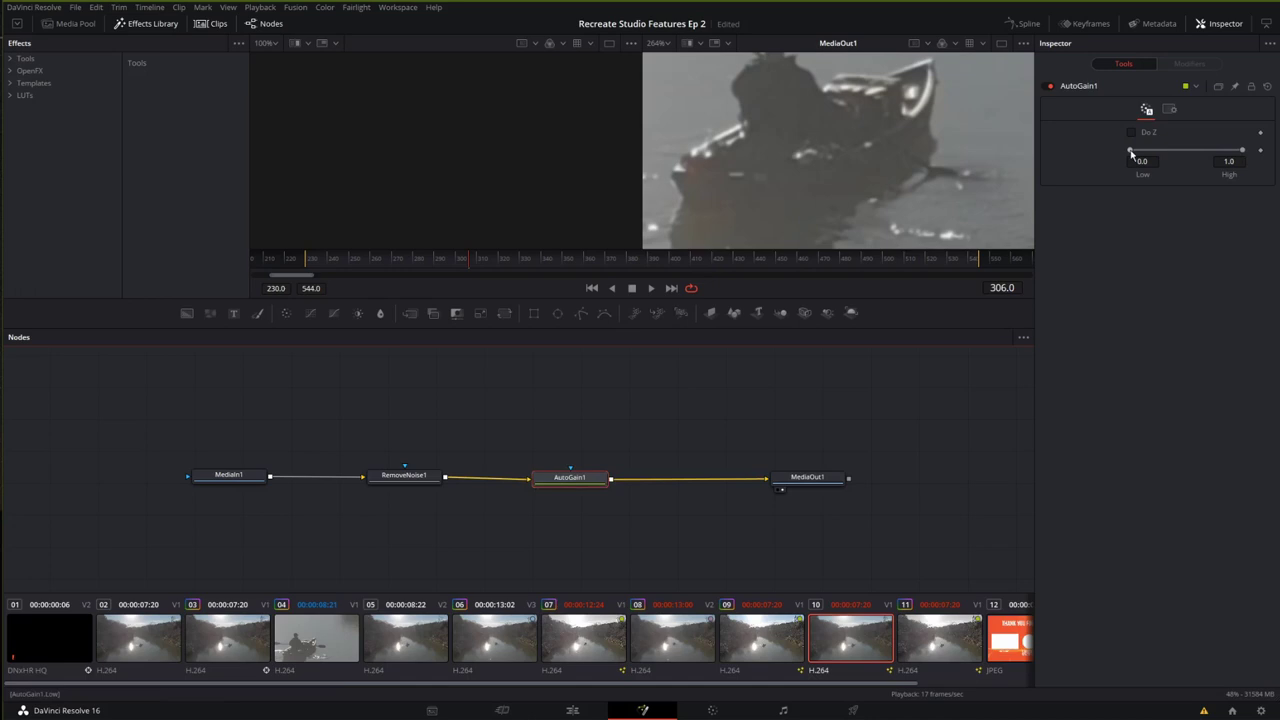
pyautogui.moveTo(1243, 150)
pyautogui.mouseDown()
pyautogui.moveTo(1083, 151)
pyautogui.moveTo(1241, 153)
pyautogui.mouseUp()
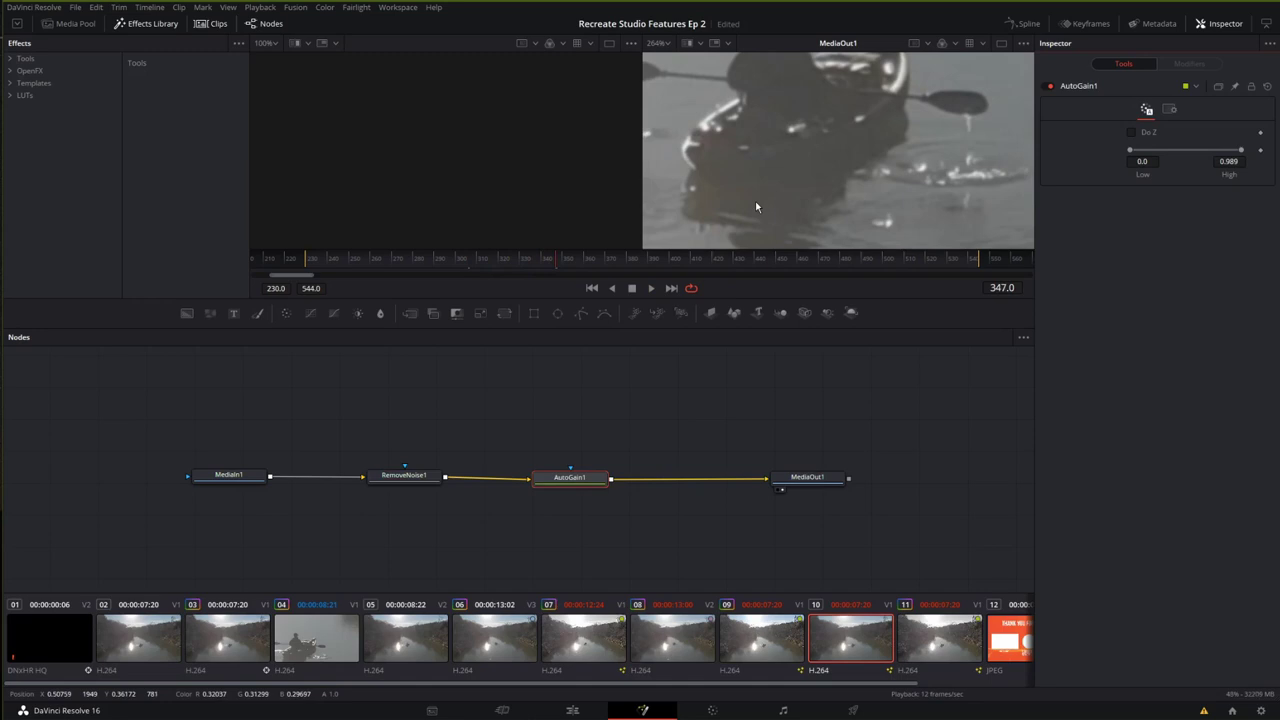
# Search tools for 'de' and insert Deflicker1 between AutoGain1 and MediaOut1
pyautogui.hotkey('ctrl', 'space')
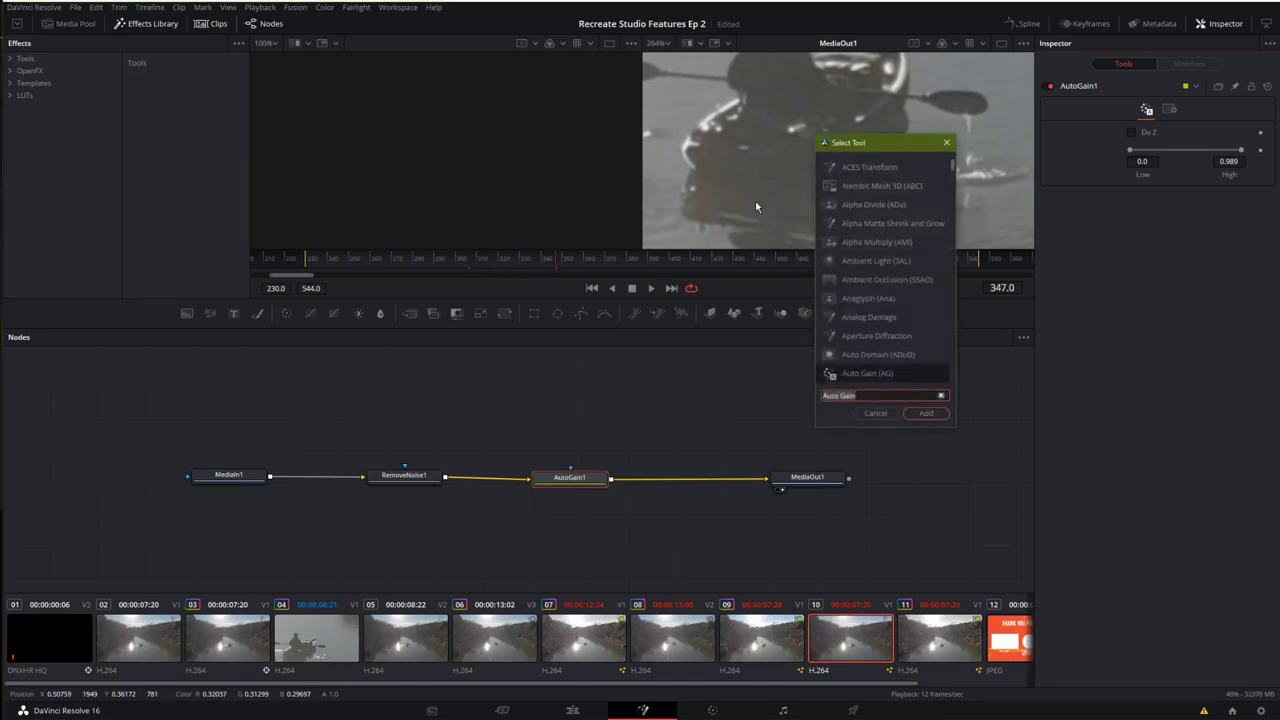
pyautogui.write('de')
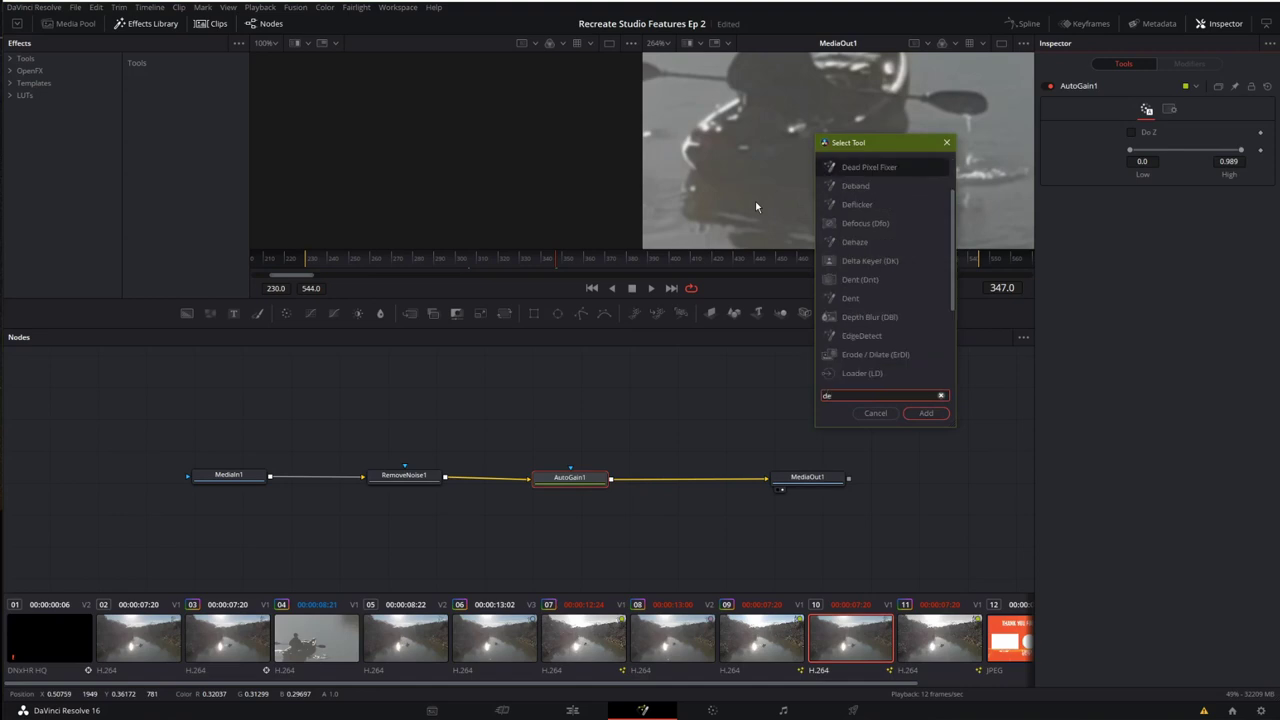
pyautogui.press('Down')
pyautogui.press('Down')
pyautogui.press('Return')
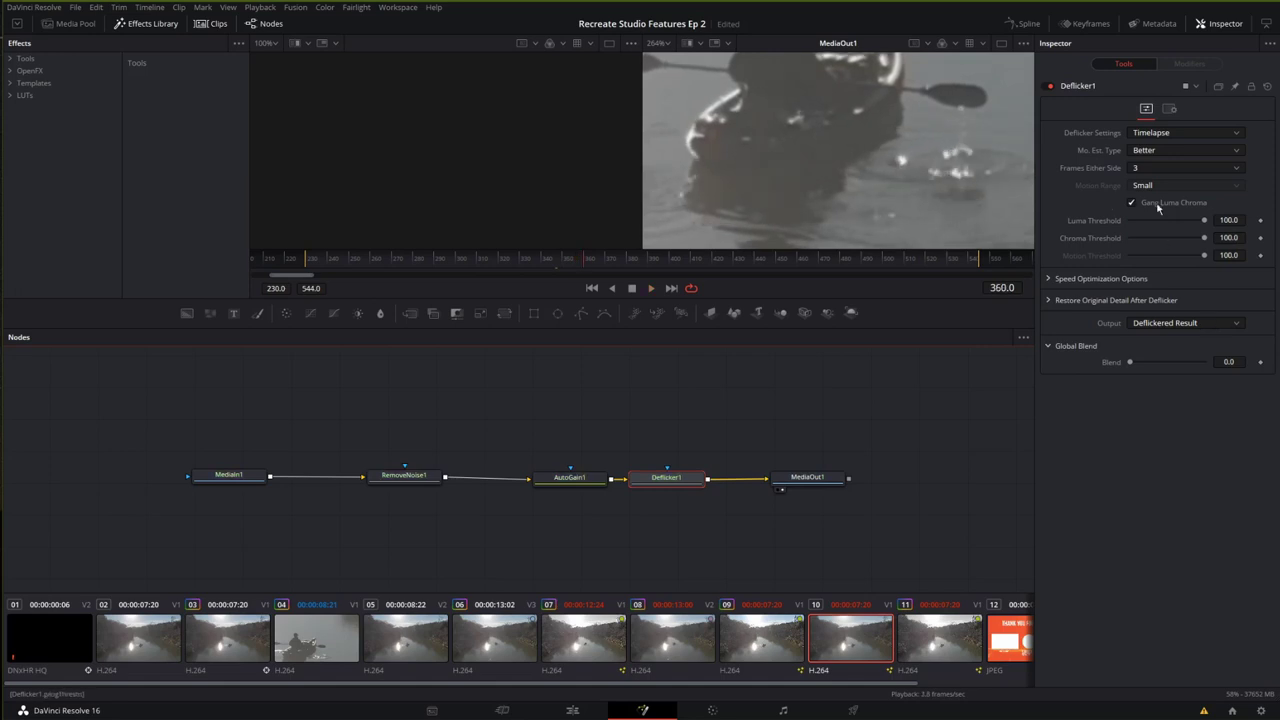
# Switch back to the Edit page to watch the kayaker clip on Timeline 1
pyautogui.click(572, 711)
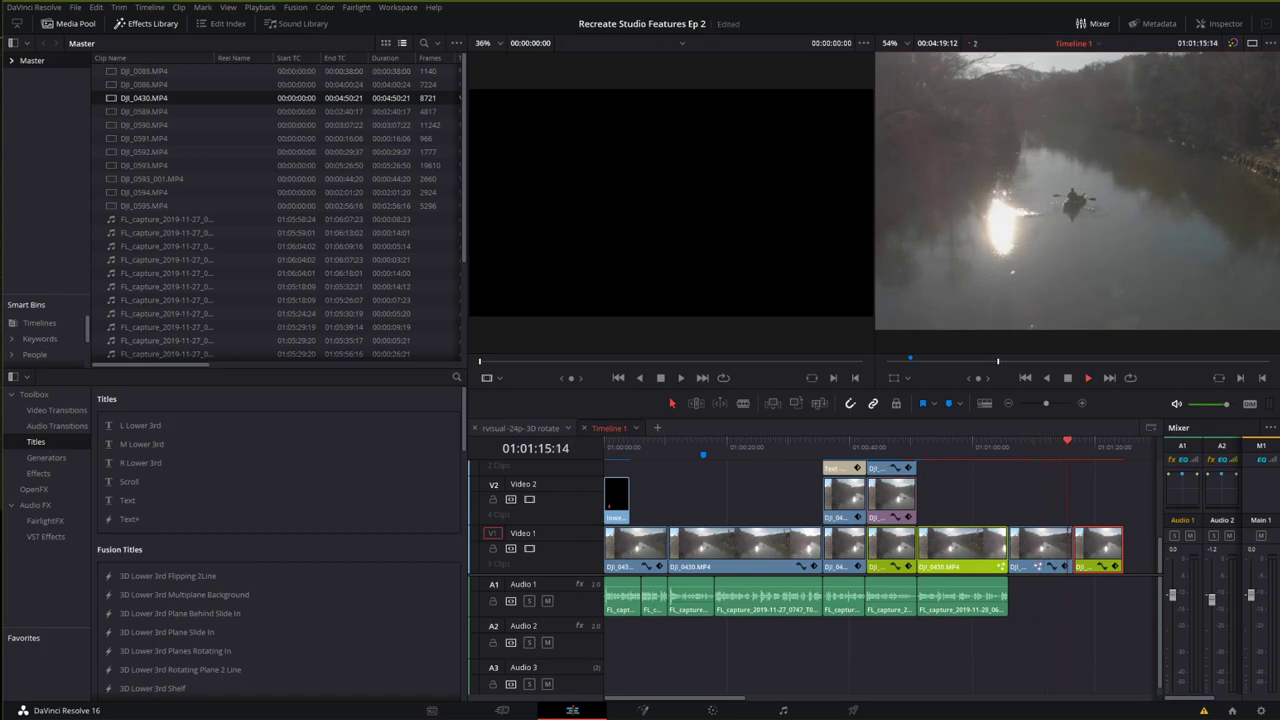
pyautogui.hotkey('alt', 'Tab')
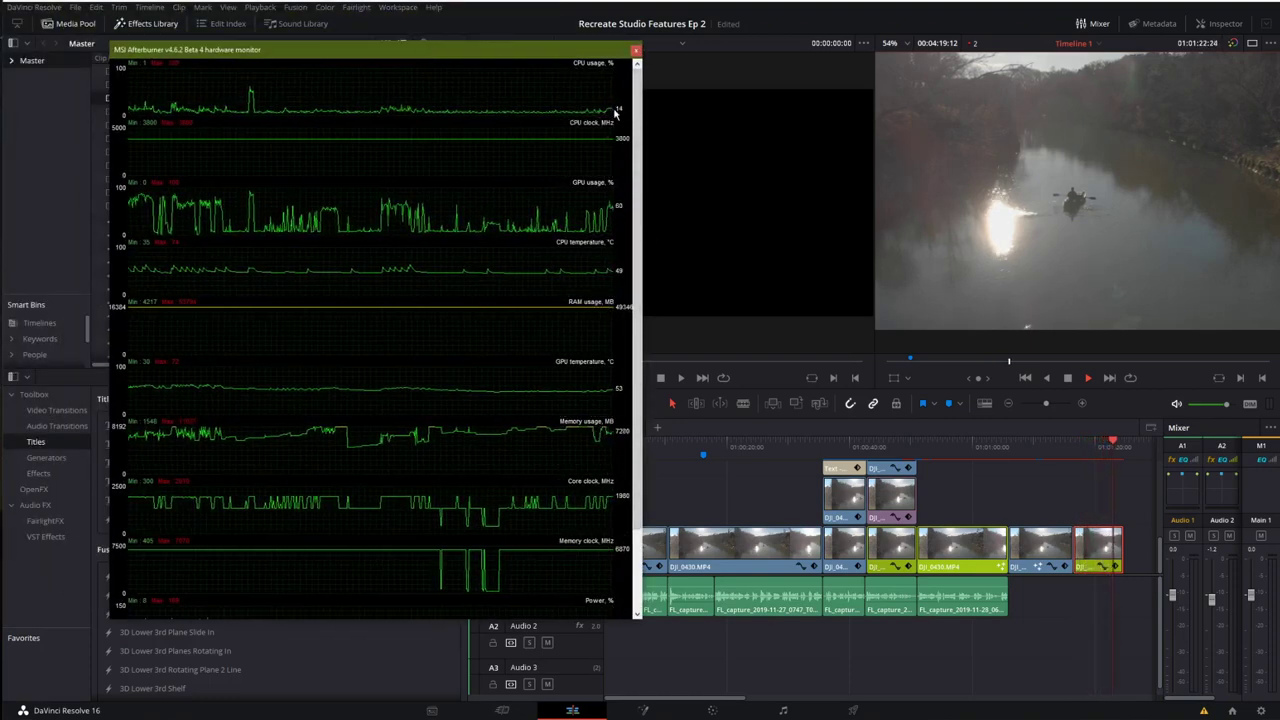
pyautogui.hotkey('alt', 'Tab')
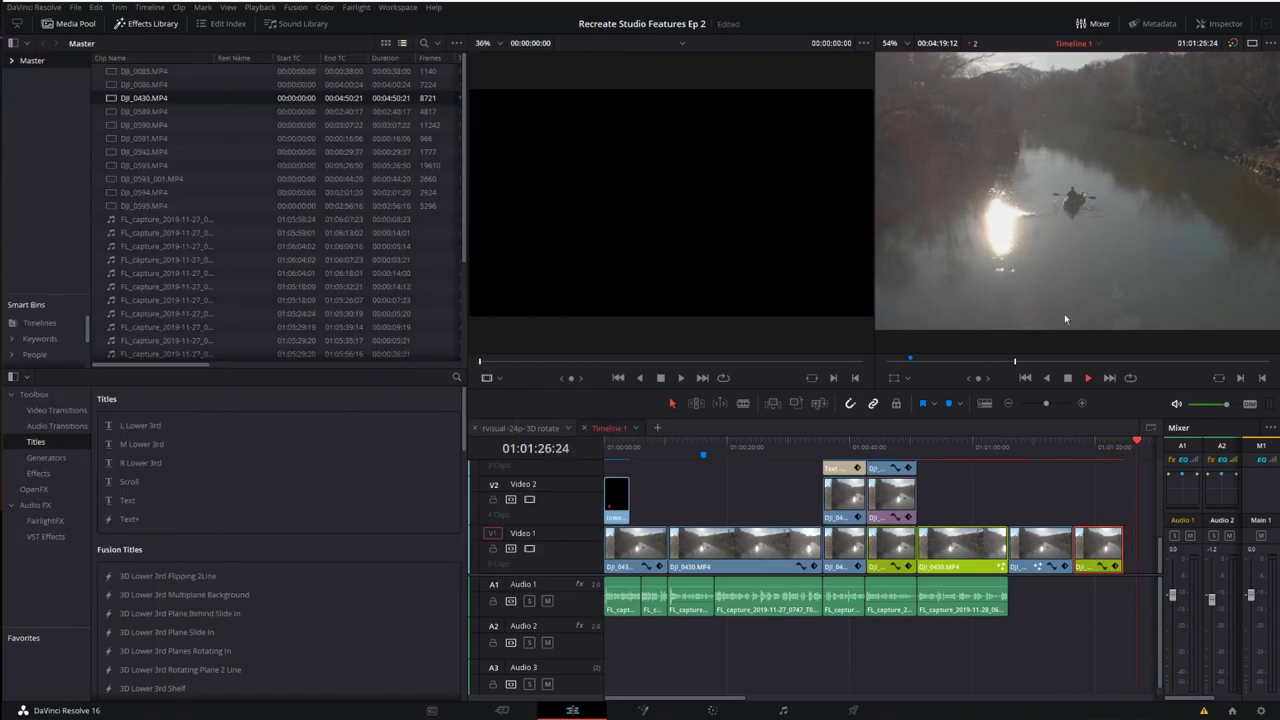
# Move the playhead back through the kayaker shot to 01:01:08:23
pyautogui.click(1073, 446)
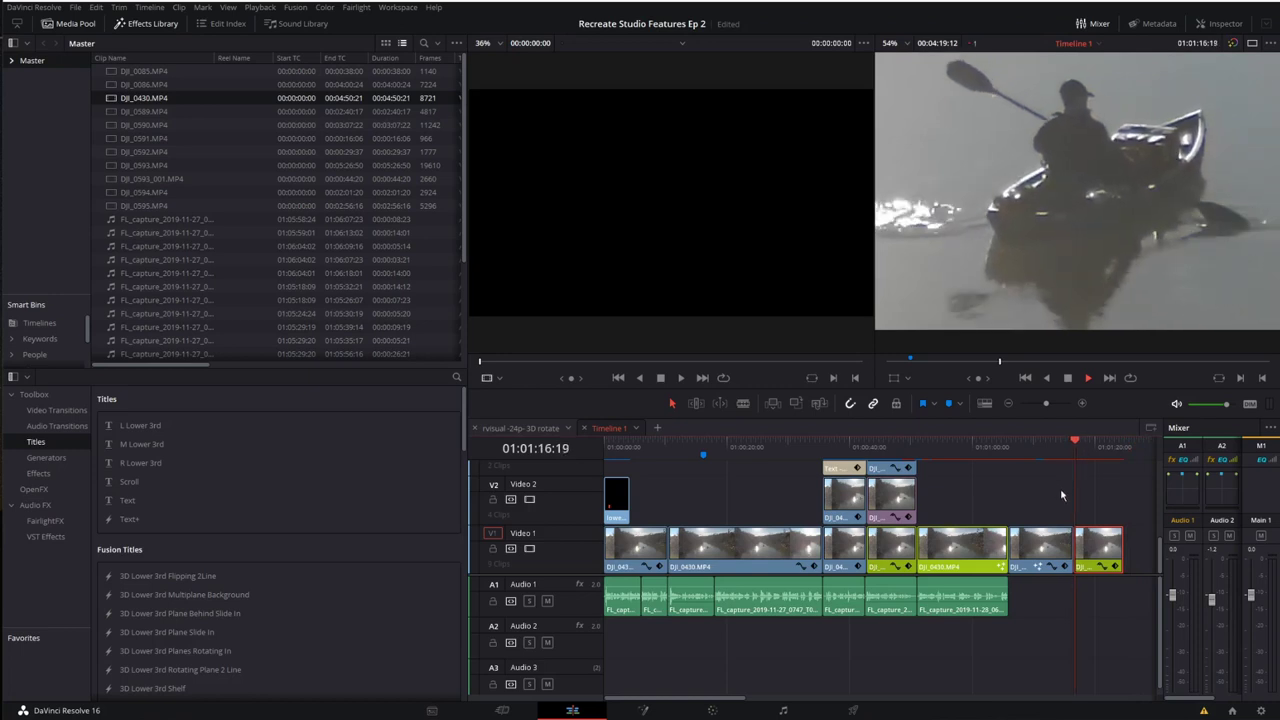
pyautogui.click(1021, 441)
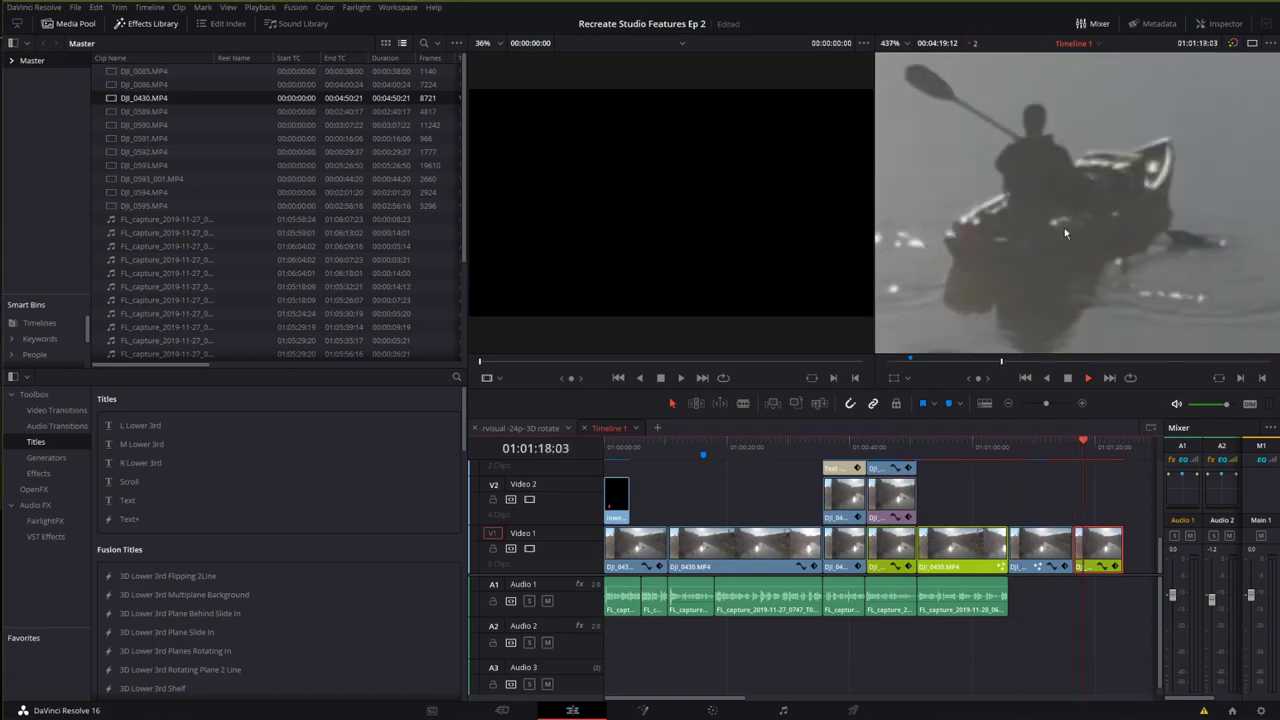
pyautogui.click(1009, 448)
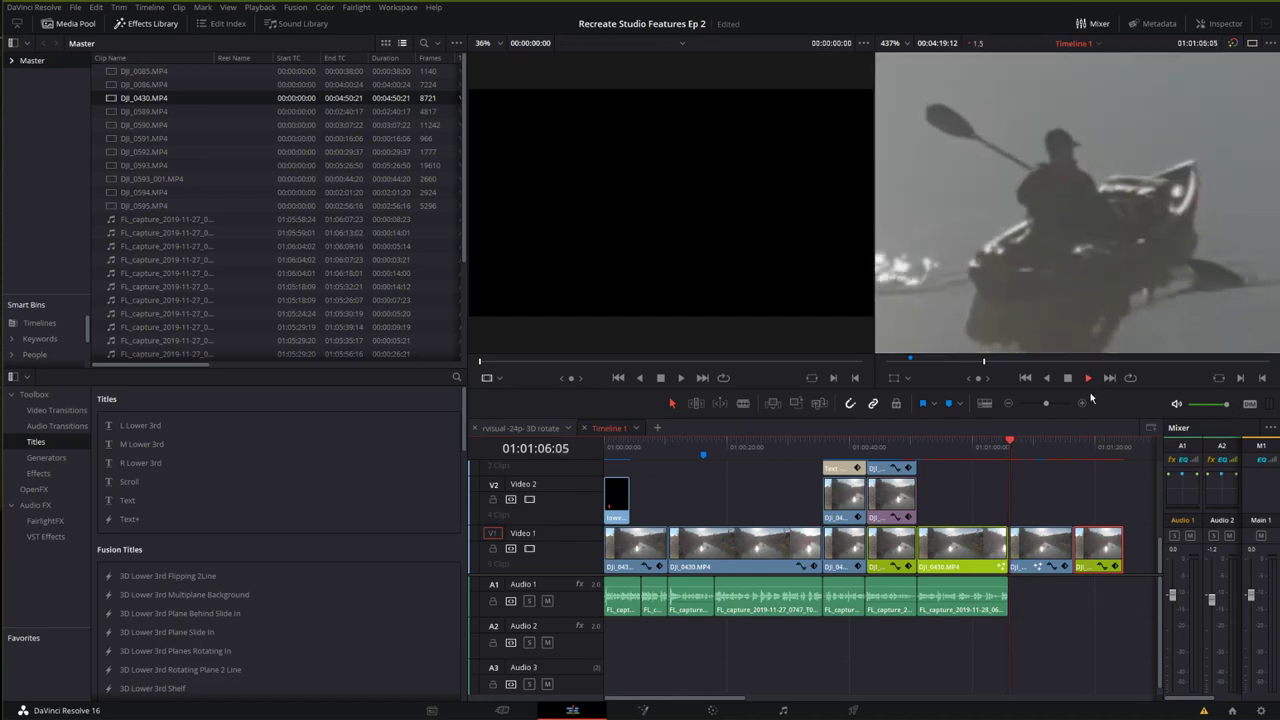
pyautogui.click(1027, 446)
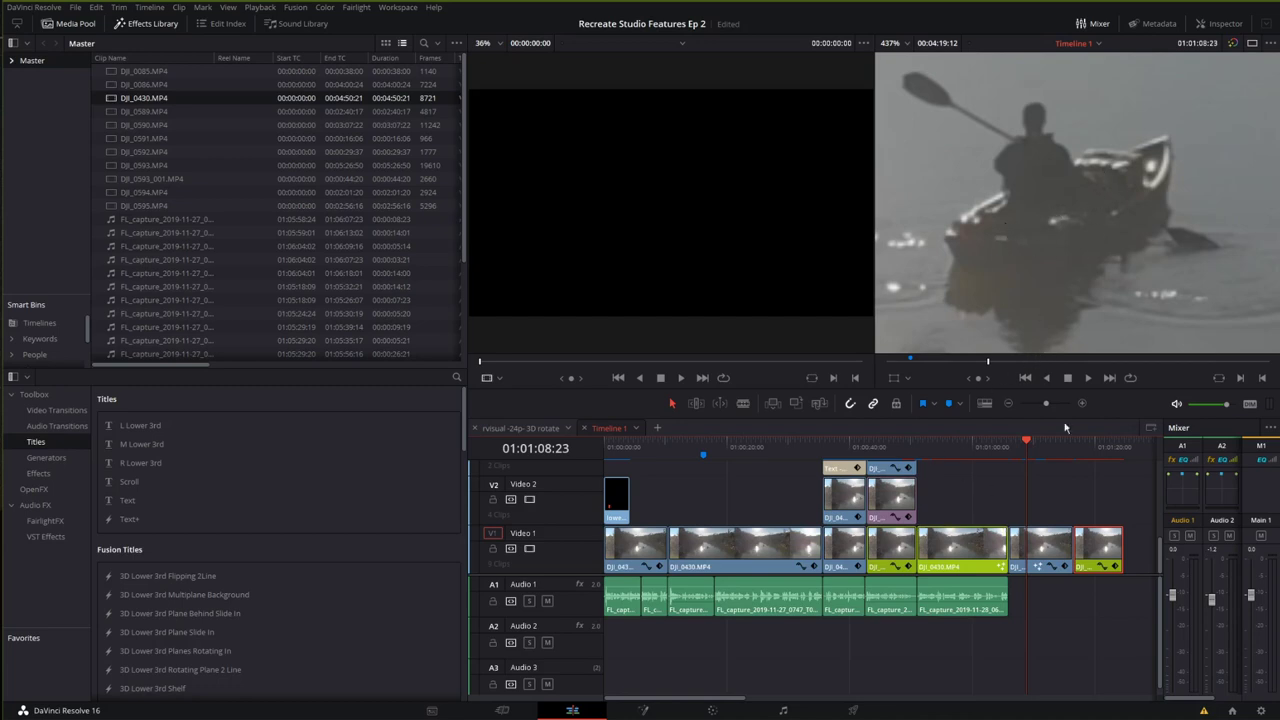
# Play the kayak clip on the Color page and bring up the Blur palette at its default 0.50 radius
pyautogui.click(712, 710)
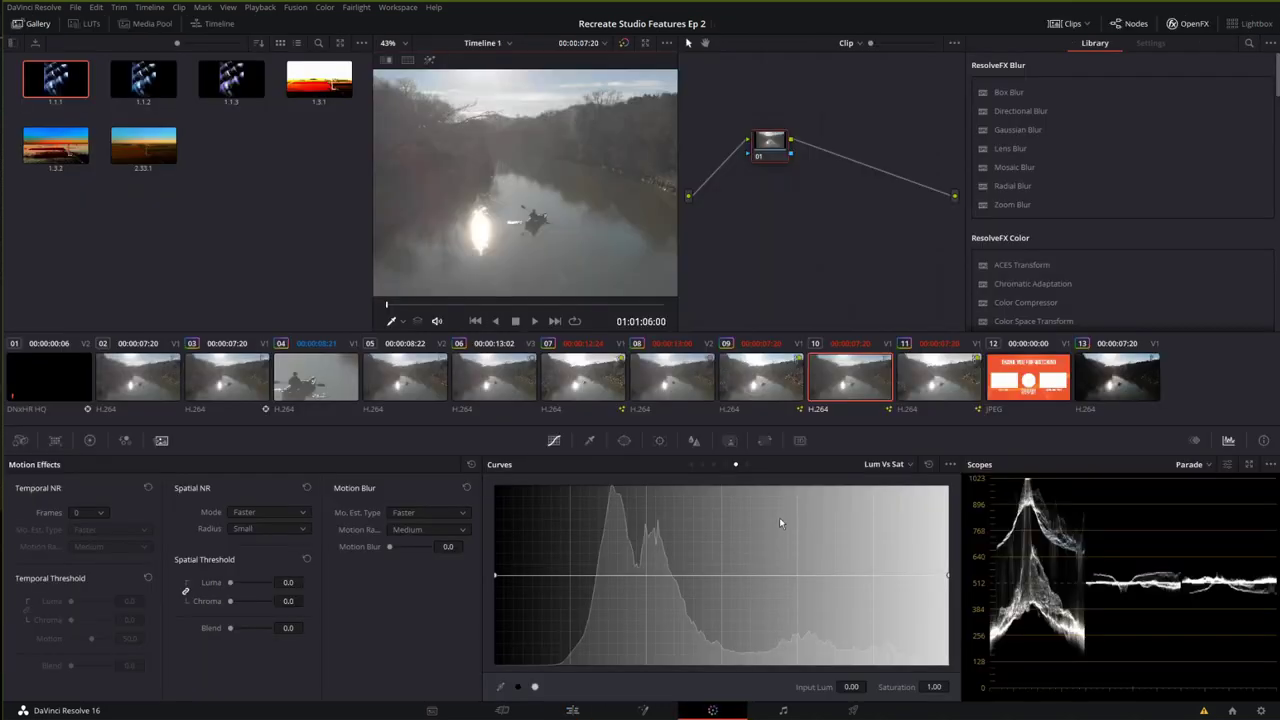
pyautogui.press('space')
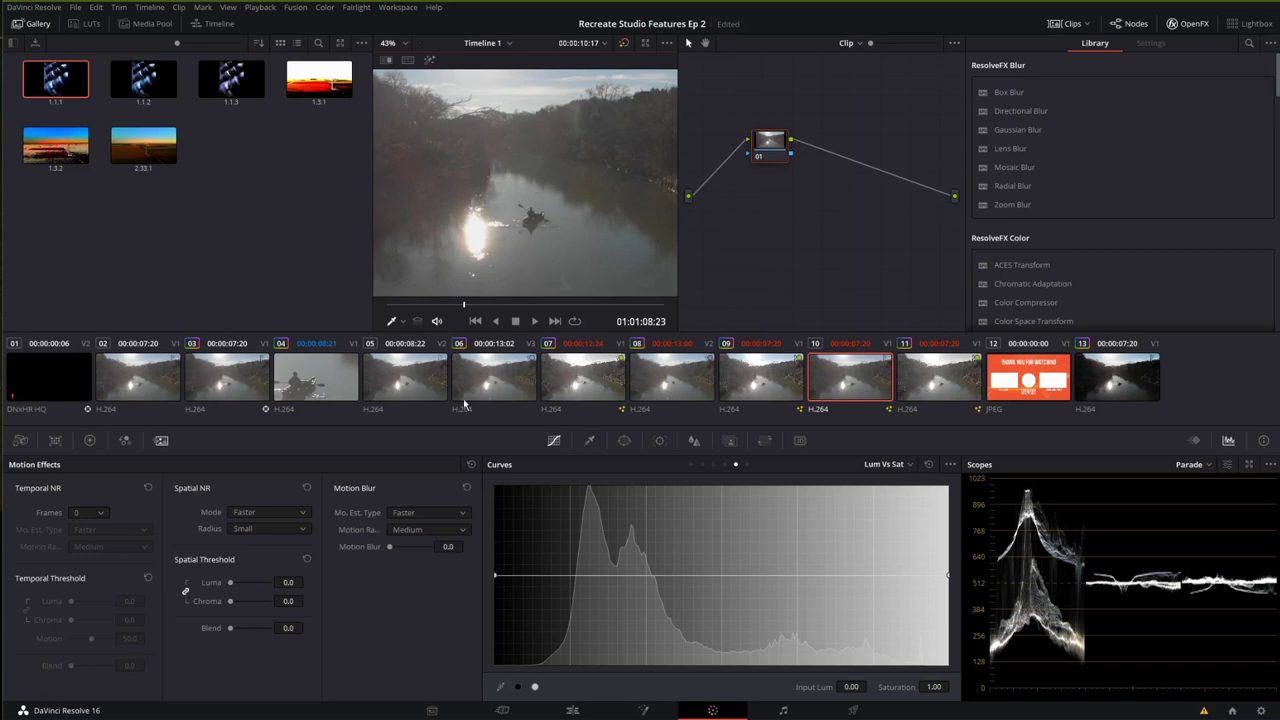
pyautogui.click(123, 441)
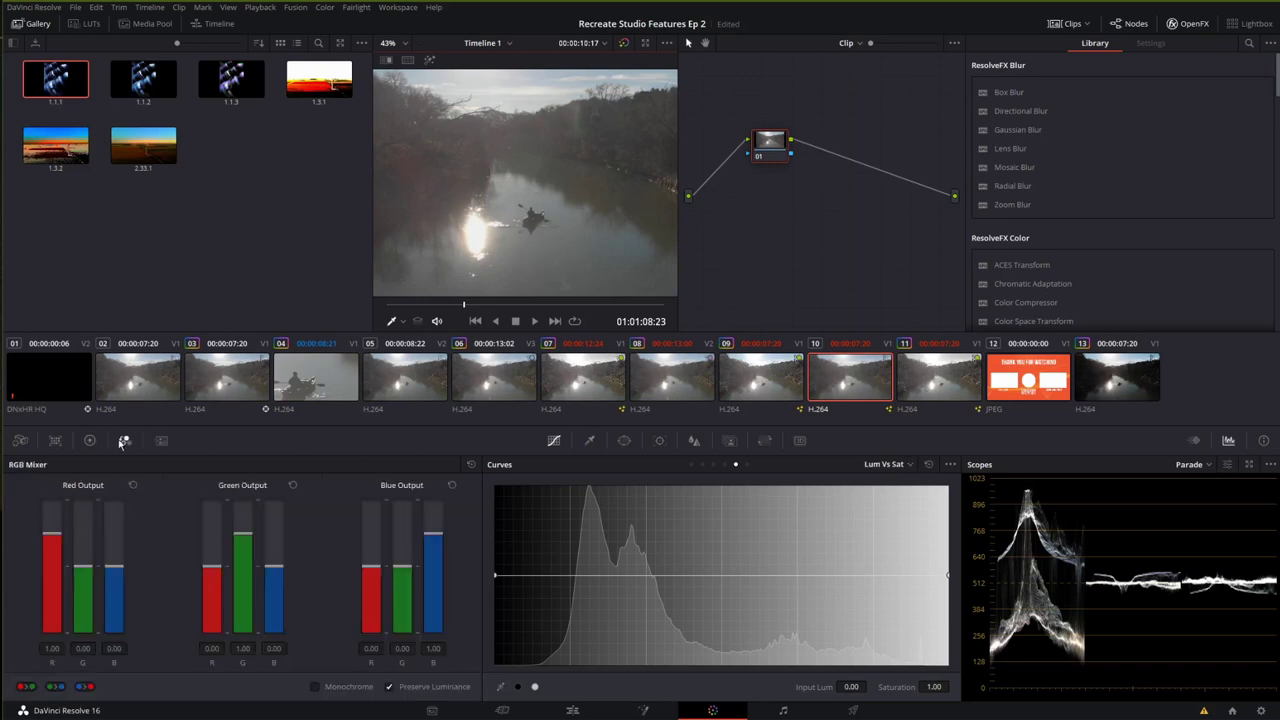
pyautogui.click(694, 441)
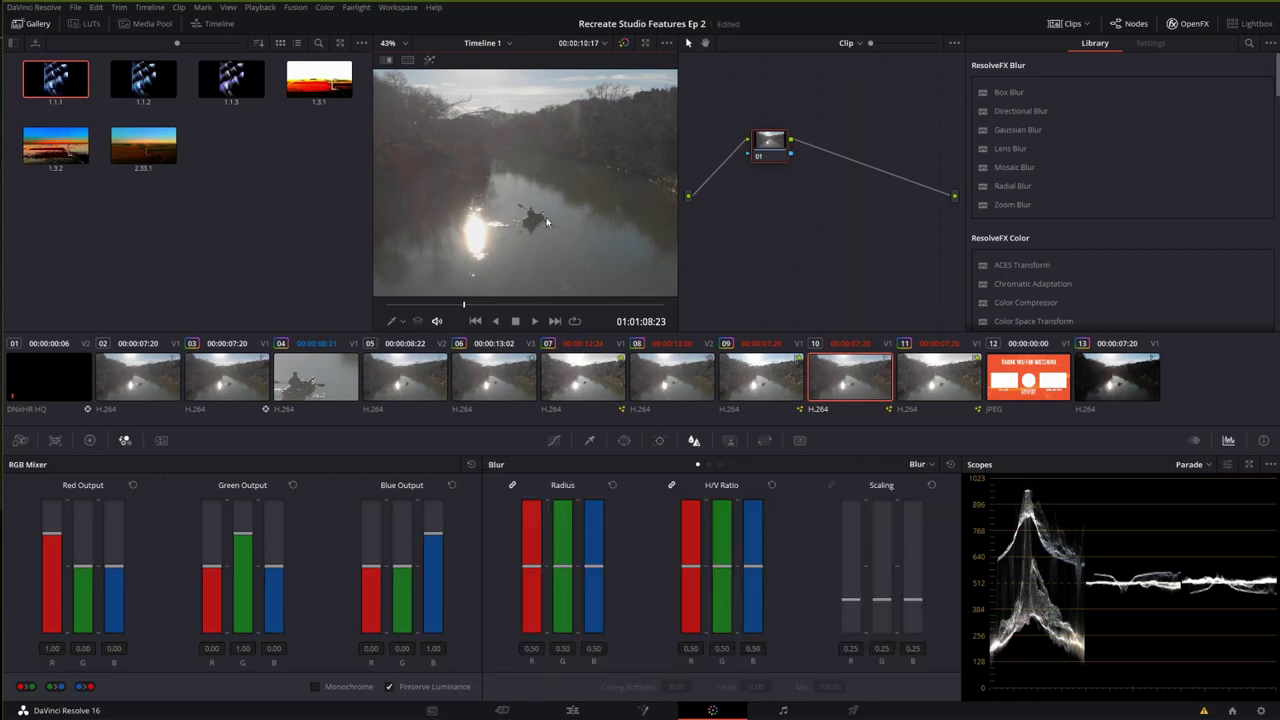
pyautogui.scroll(6, 546, 217)
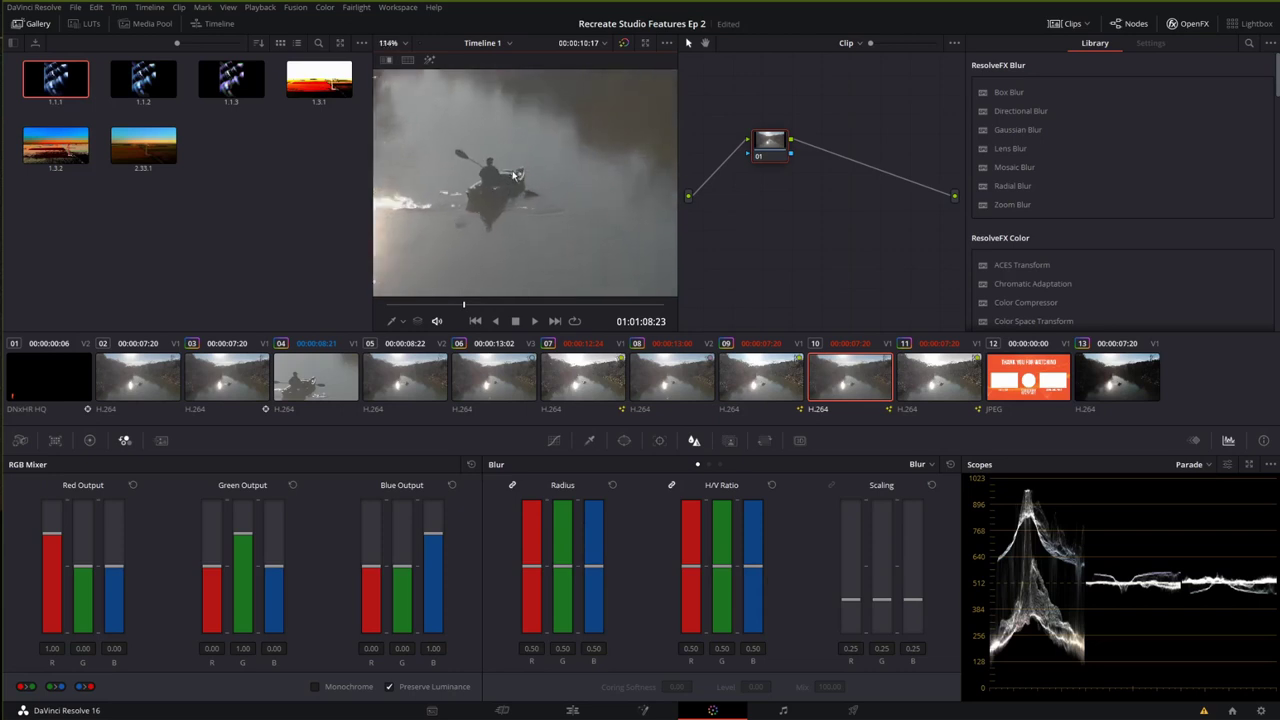
pyautogui.scroll(7, 514, 175)
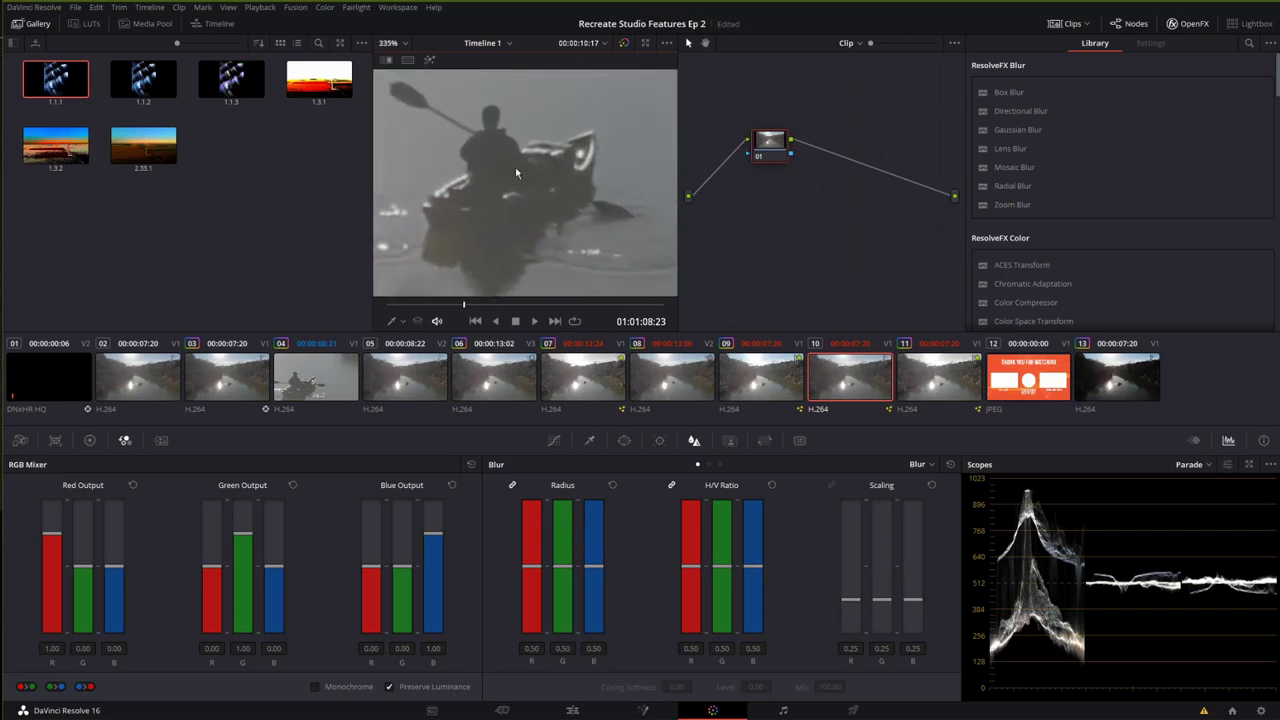
pyautogui.scroll(2, 520, 173)
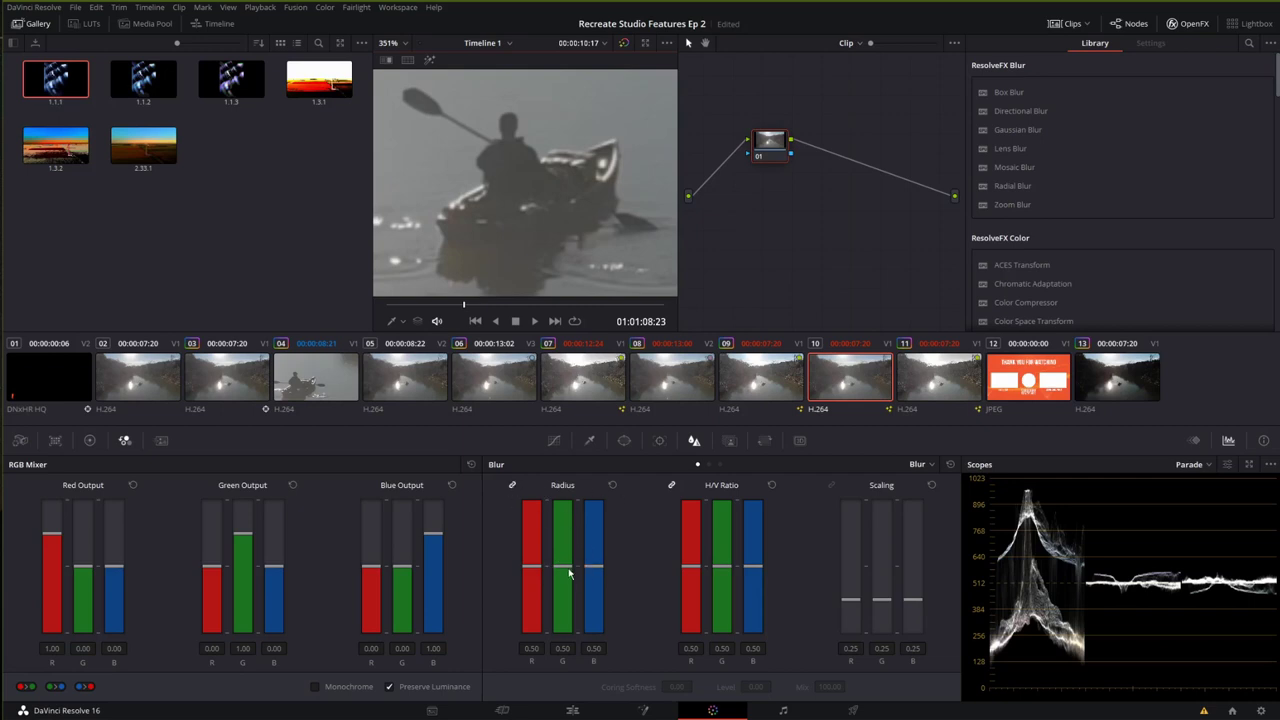
# Lower the linked R, G, B Blur Radius to 0.49, stop playback, and go back to Timeline 1
pyautogui.moveTo(565, 570)
pyautogui.mouseDown()
pyautogui.moveTo(565, 685)
pyautogui.moveTo(557, 574)
pyautogui.mouseUp()
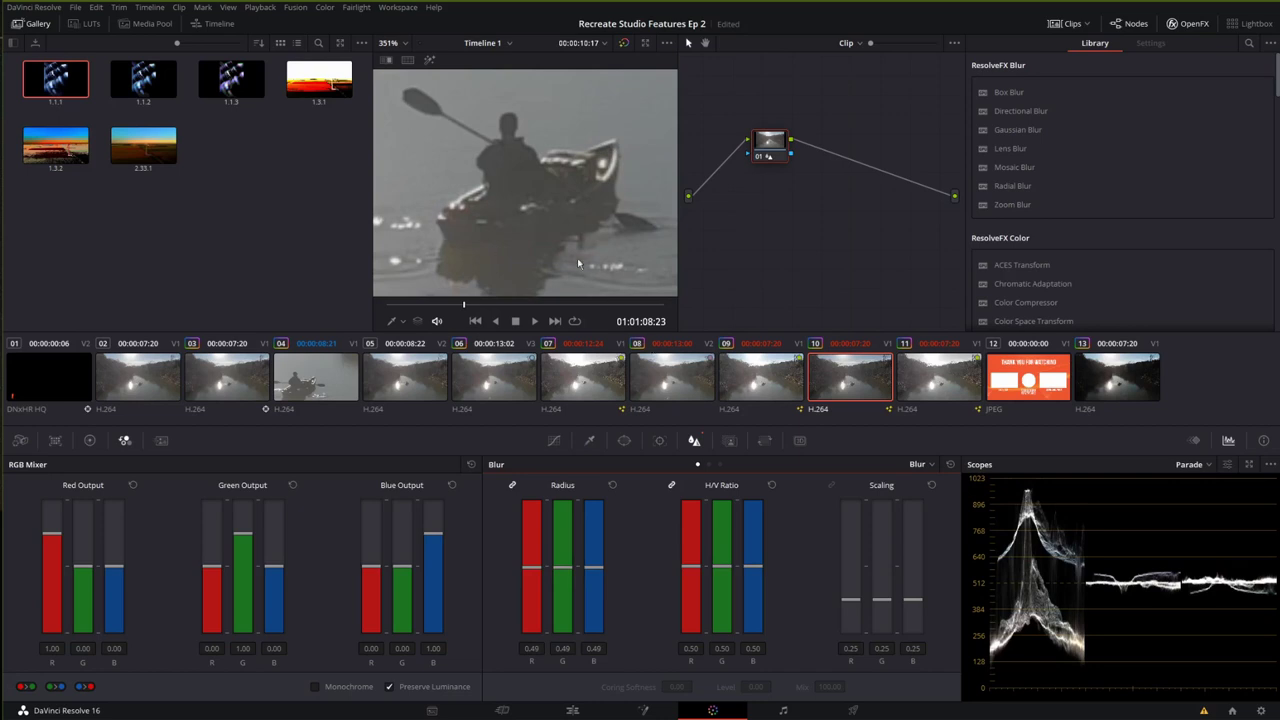
pyautogui.scroll(-10, 557, 252)
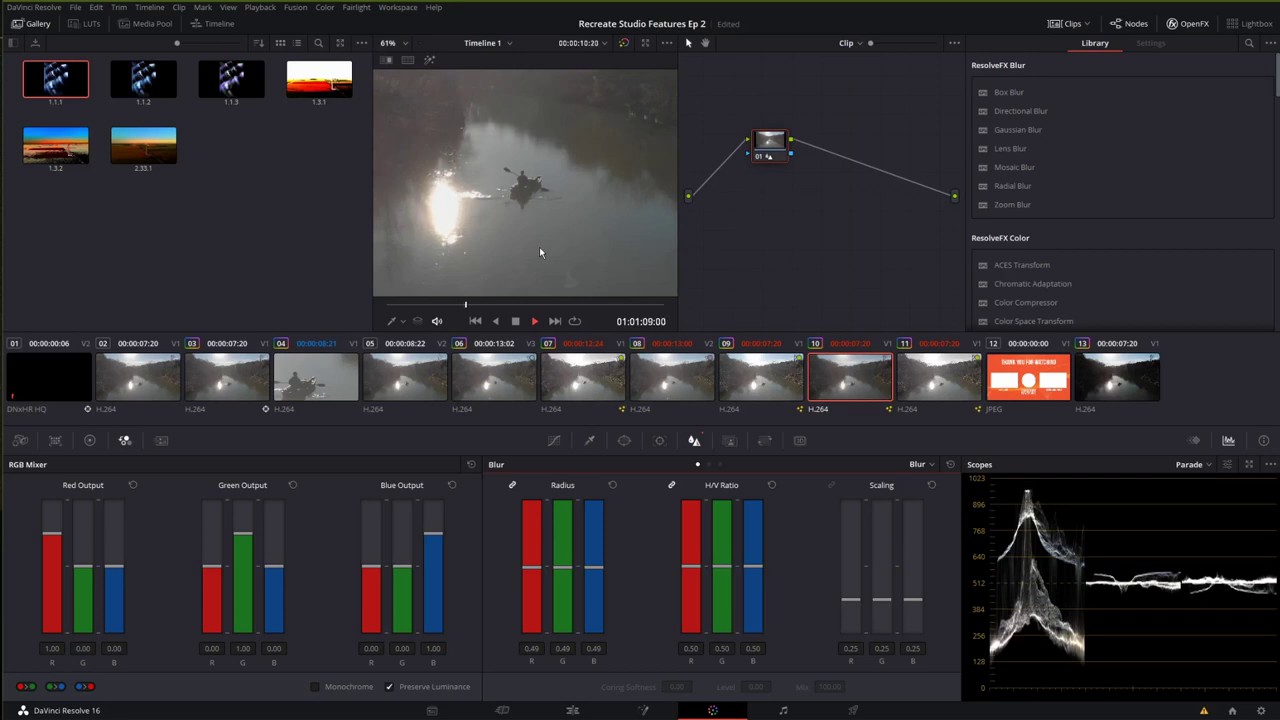
pyautogui.press('space')
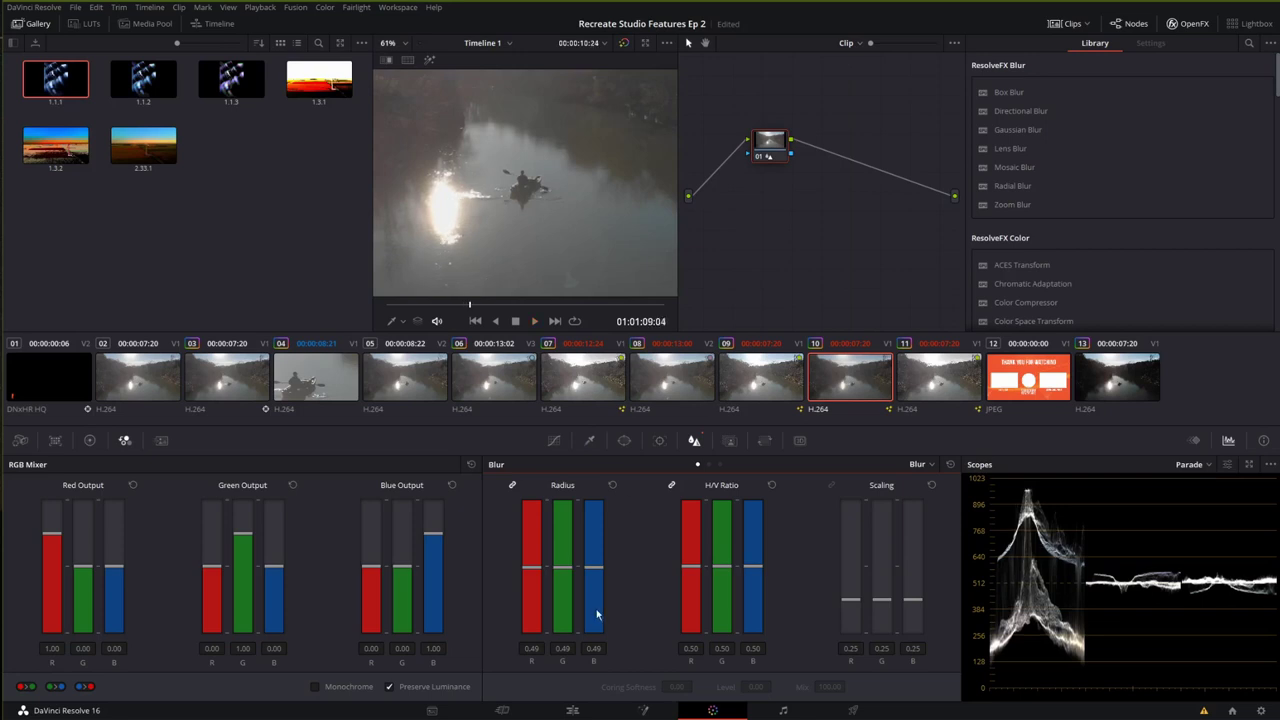
pyautogui.click(572, 710)
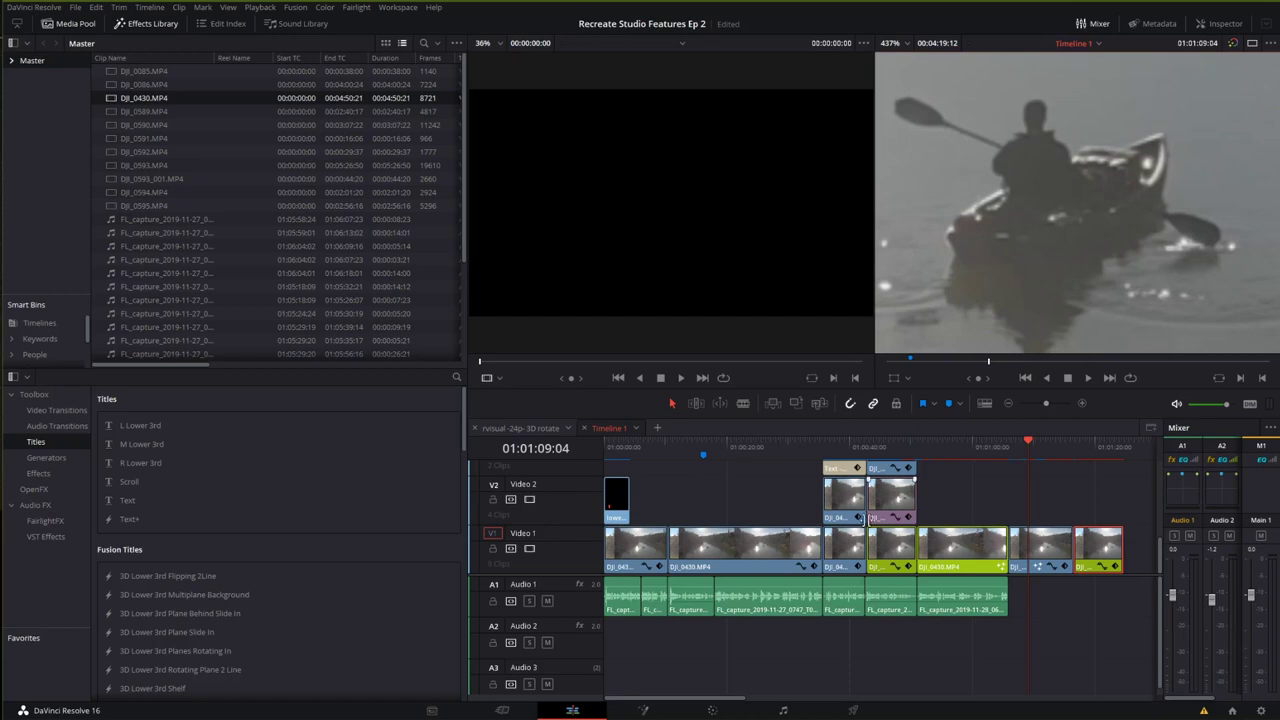
pyautogui.scroll(-8, 1063, 251)
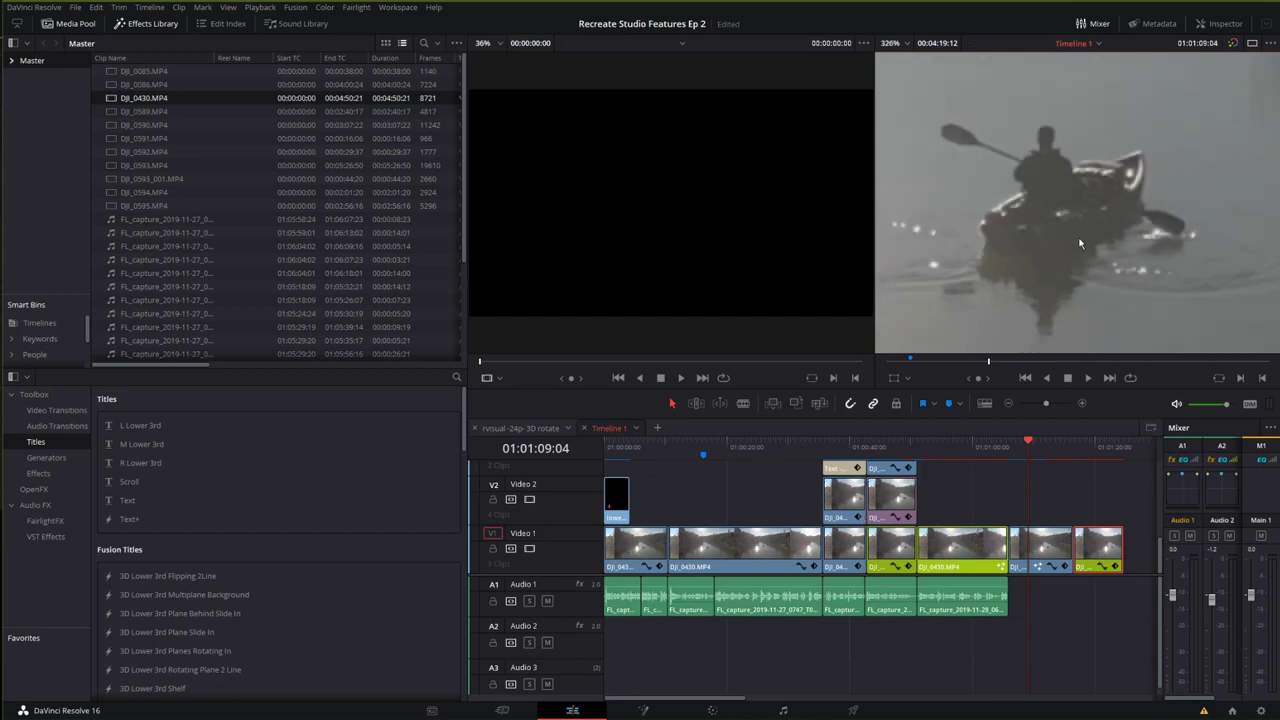
pyautogui.scroll(-5, 1063, 248)
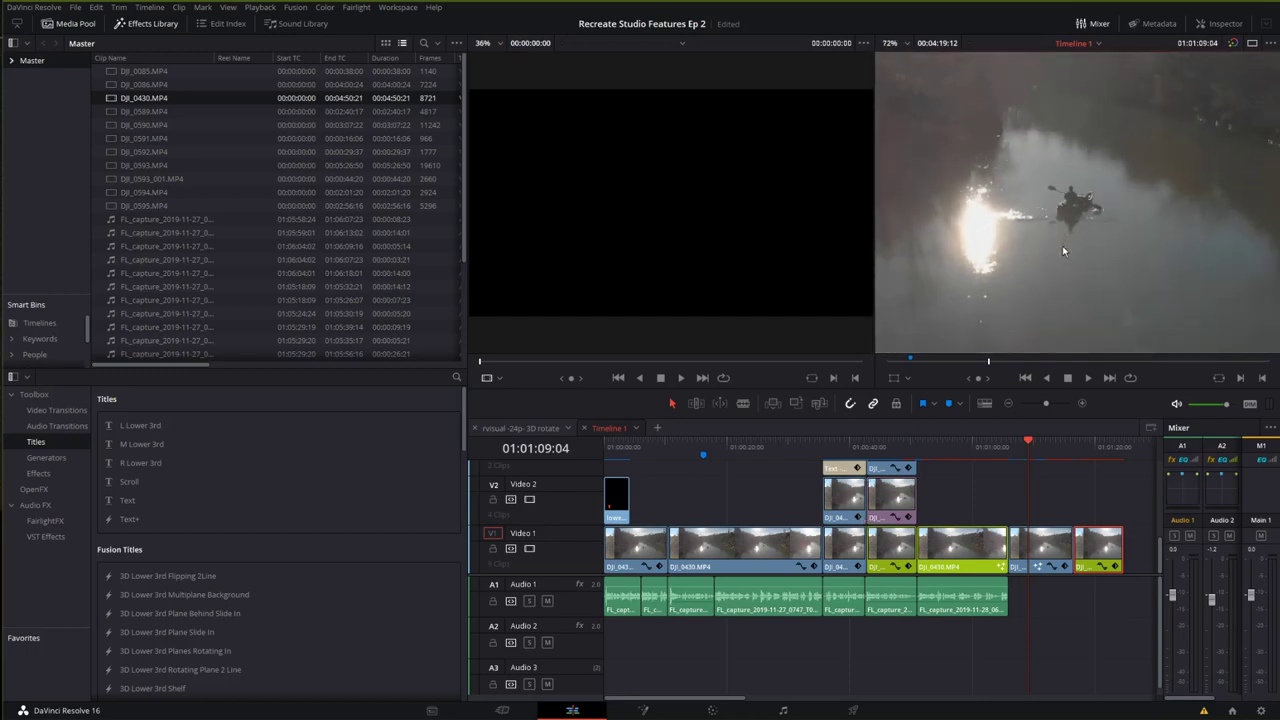
pyautogui.moveTo(1091, 167); pyautogui.dragTo(1088, 189)
pyautogui.scroll(-2, 1093, 235)
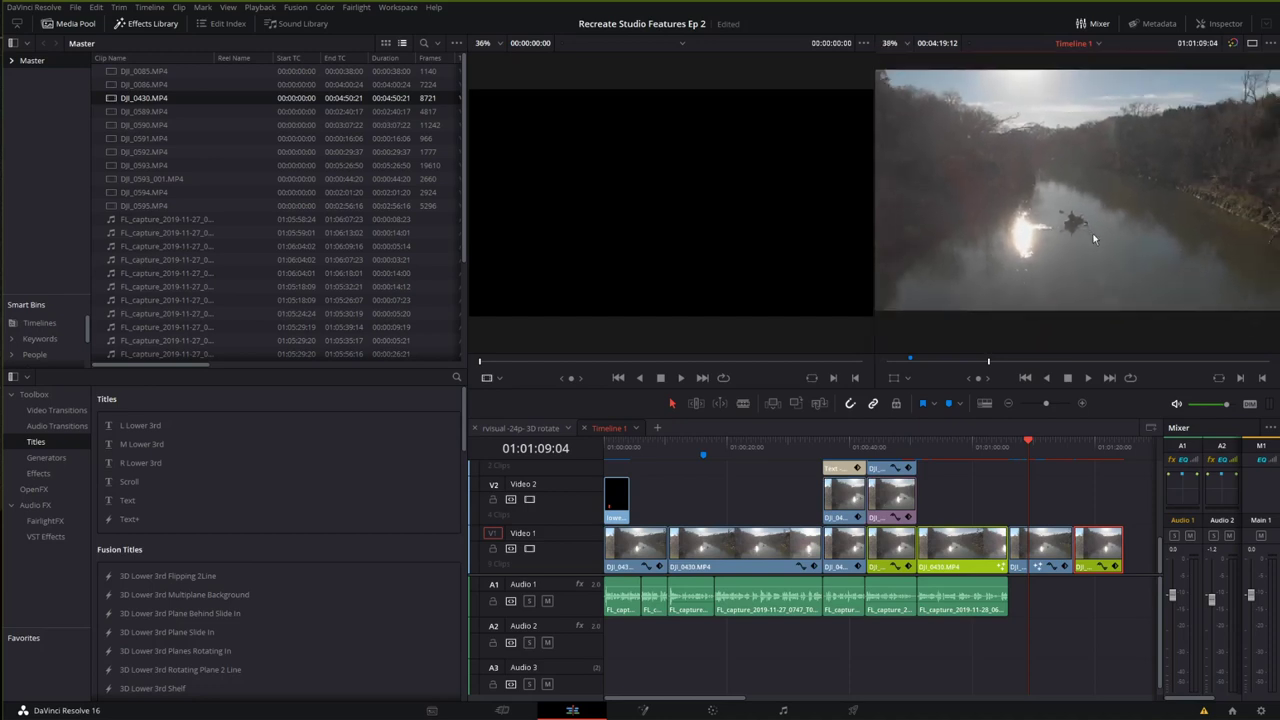